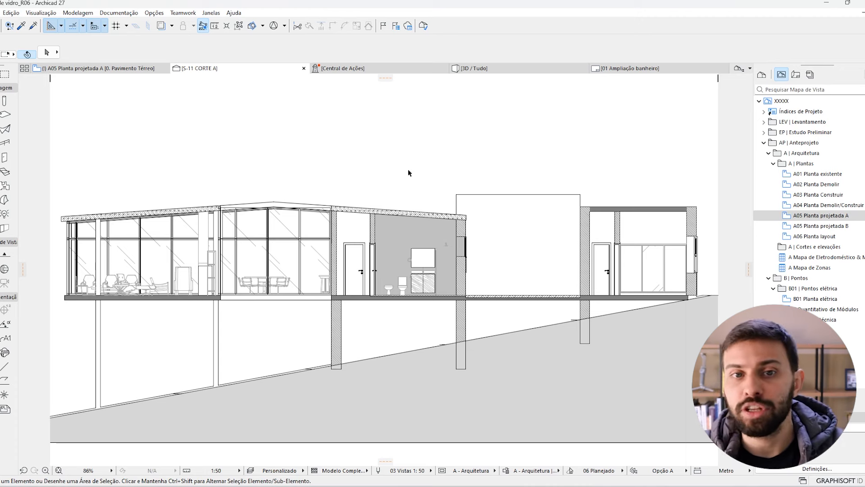
# - View the section settings through the CORTE A marker on the A05 Planta projetada A floor plan, closing them without changes
pyautogui.click(149, 70)
pyautogui.click(129, 247)
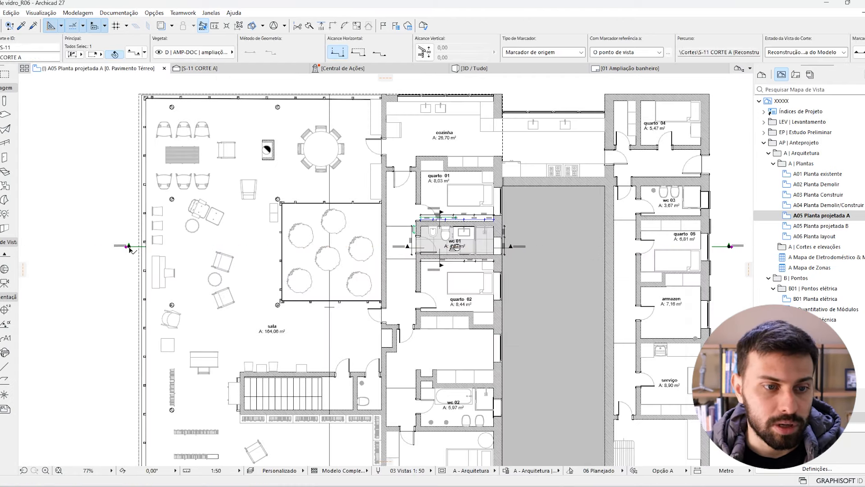
pyautogui.hotkey('ctrl', 't')
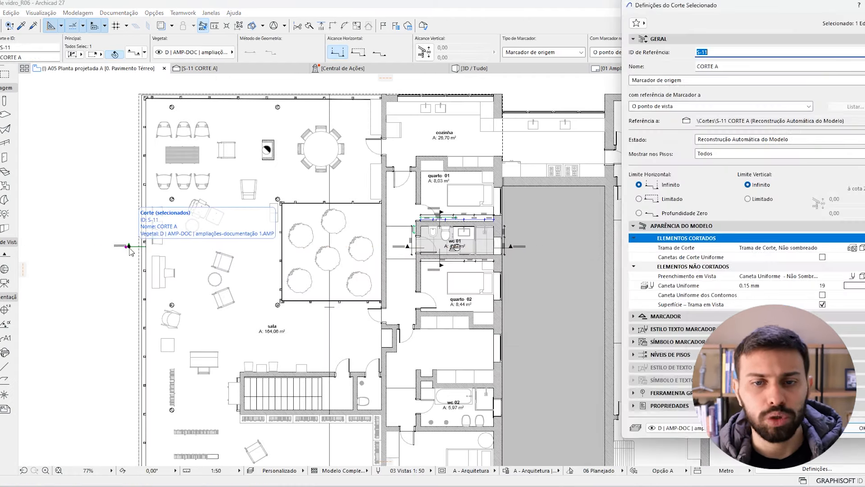
pyautogui.moveTo(744, 5); pyautogui.dragTo(386, 26)
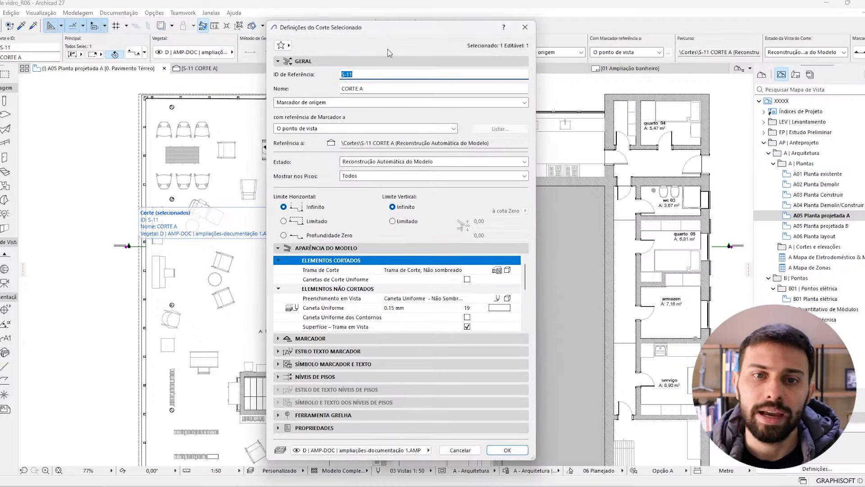
pyautogui.press('Escape')
# - Return to the S-11 CORTE A section and open its section settings from the project map
pyautogui.click(289, 69)
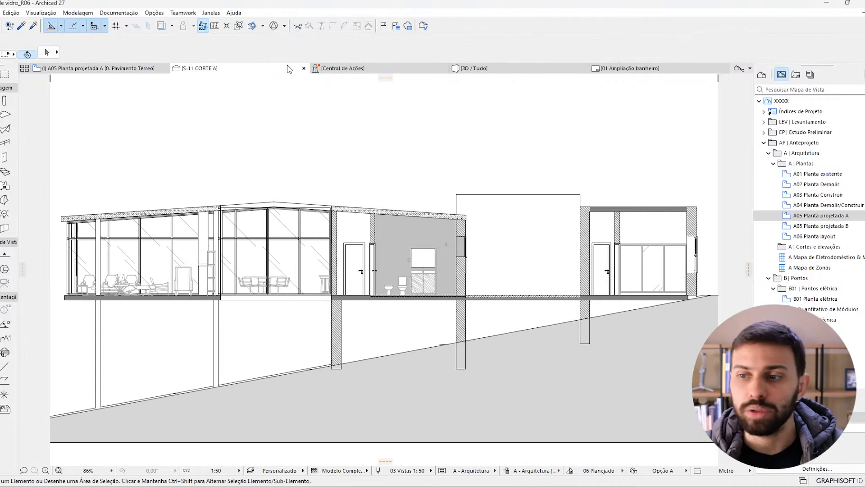
pyautogui.rightClick(256, 68)
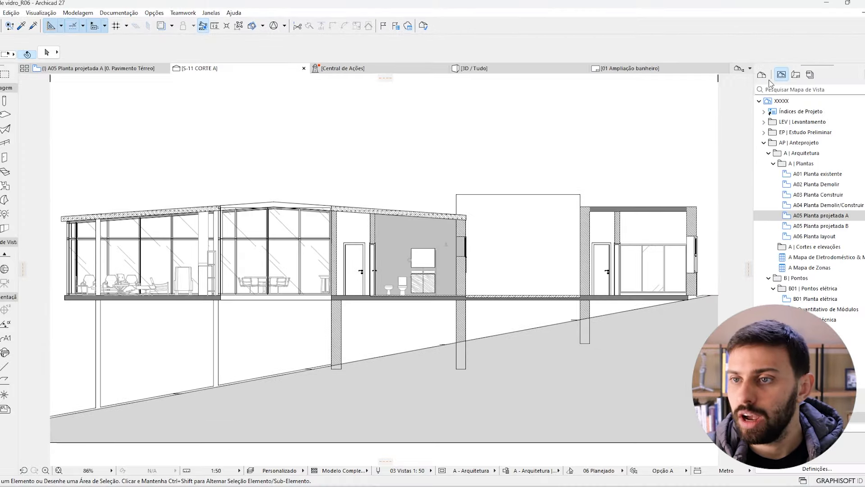
pyautogui.click(766, 77)
pyautogui.rightClick(772, 200)
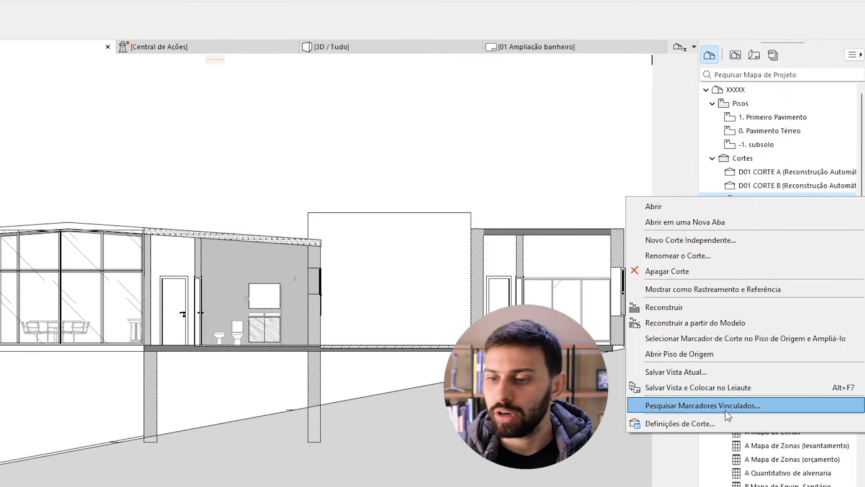
pyautogui.click(725, 423)
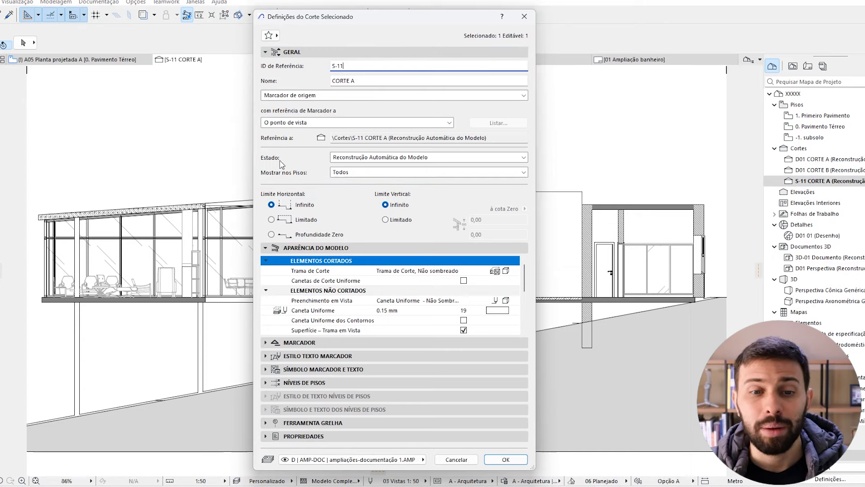
# - Collapse the general settings, enlarge the dialog and examine the model appearance options for cut and uncut elements against the section
pyautogui.click(317, 54)
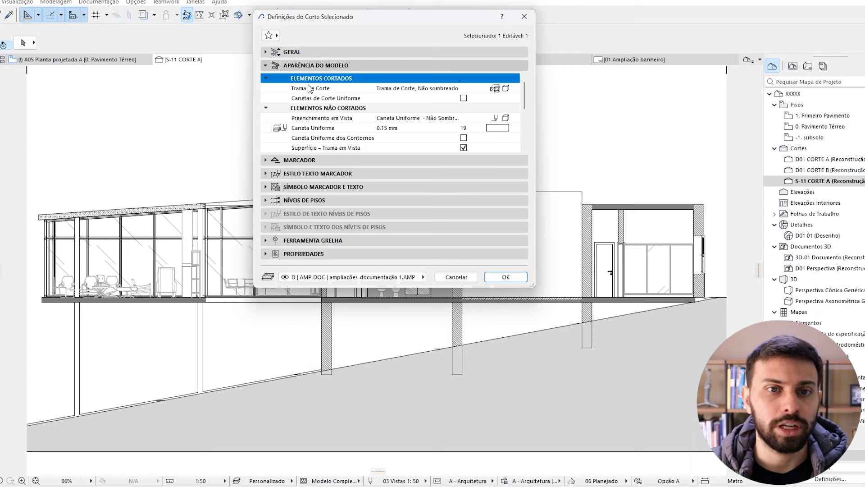
pyautogui.moveTo(381, 289); pyautogui.dragTo(382, 414)
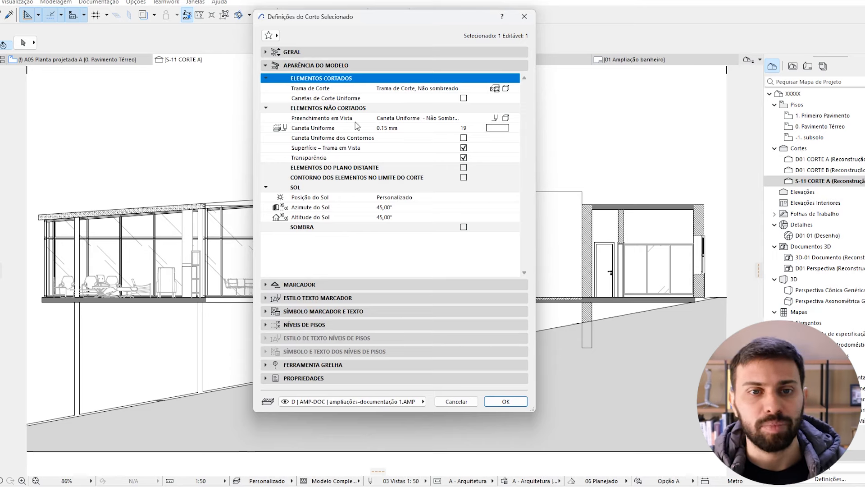
pyautogui.moveTo(368, 18); pyautogui.dragTo(477, 39)
pyautogui.moveTo(153, 166)
pyautogui.mouseDown()
pyautogui.moveTo(148, 190)
pyautogui.moveTo(162, 189)
pyautogui.mouseUp()
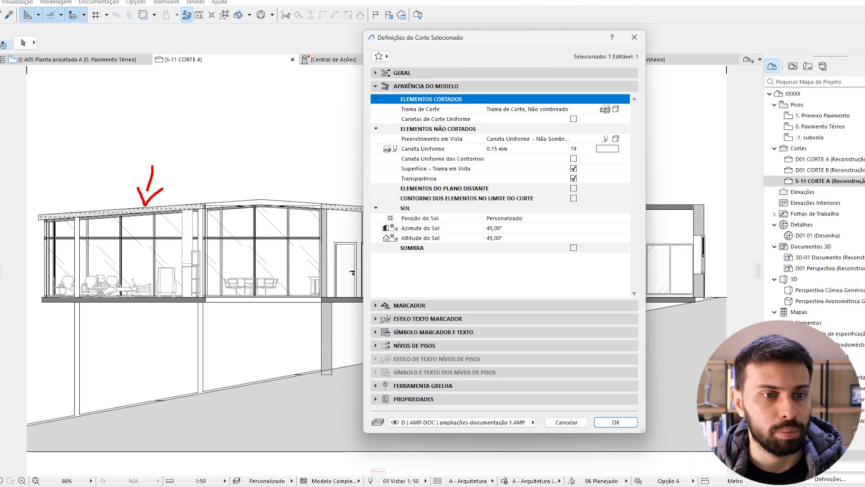
pyautogui.moveTo(298, 343); pyautogui.dragTo(319, 348)
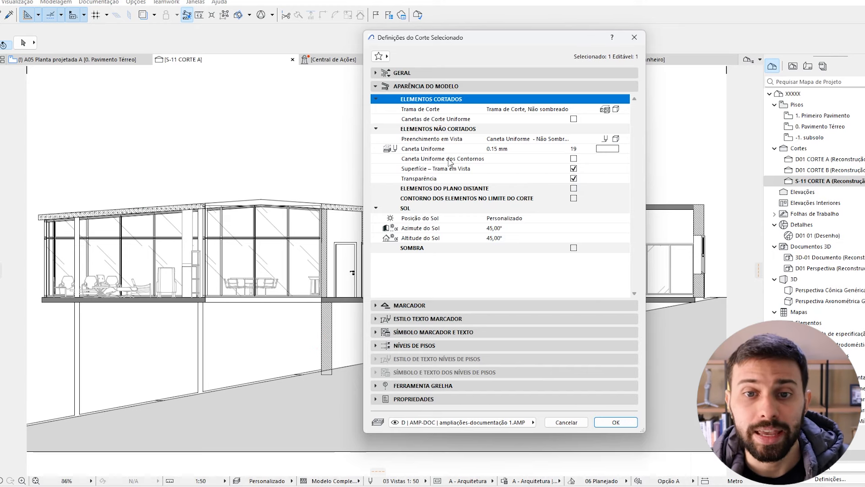
pyautogui.click(446, 129)
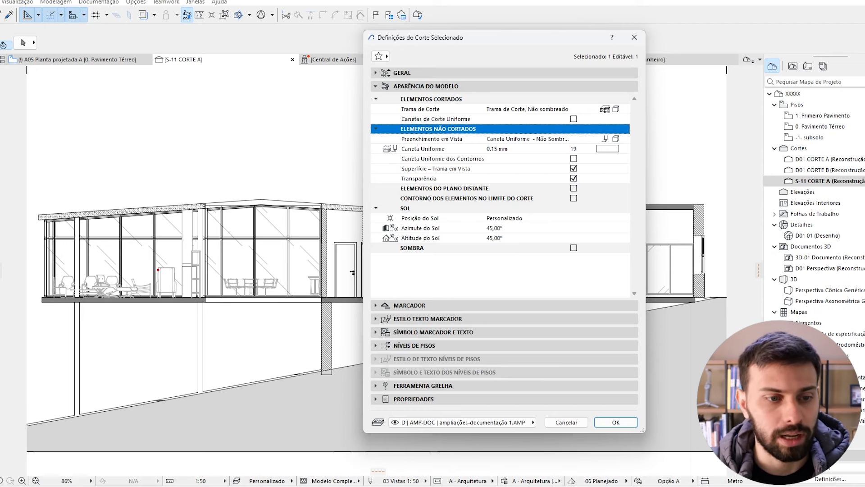
pyautogui.moveTo(137, 175)
pyautogui.mouseDown()
pyautogui.moveTo(138, 205)
pyautogui.moveTo(155, 202)
pyautogui.mouseUp()
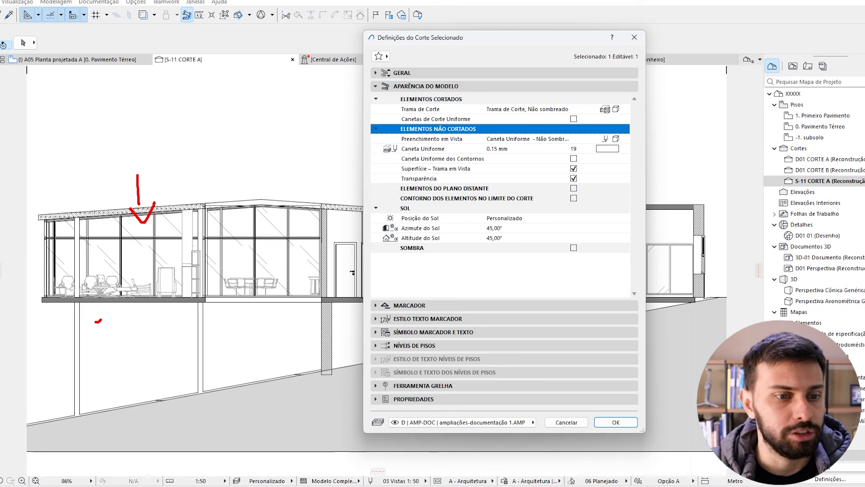
pyautogui.moveTo(294, 295); pyautogui.dragTo(331, 280)
pyautogui.press('Escape')
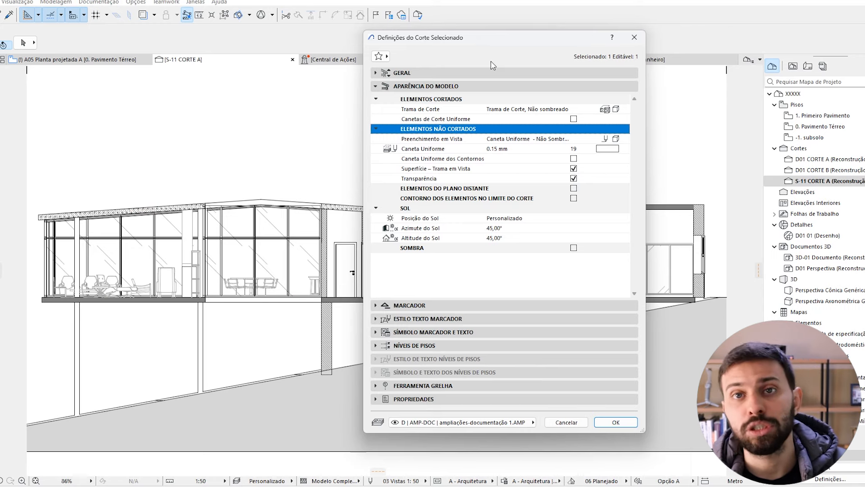
pyautogui.moveTo(492, 43); pyautogui.dragTo(509, 46)
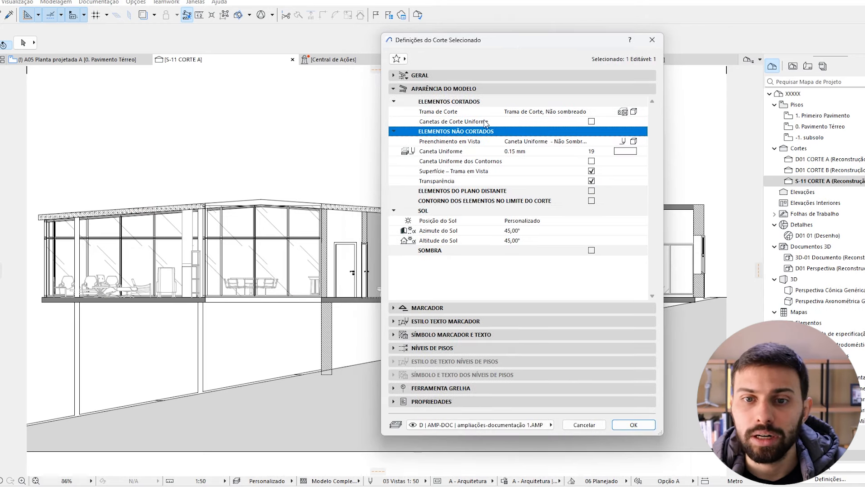
# - Keep the uncut elements' fill at Caneta Uniforme - Não Sombreado, set the uniform pen to red pen 20 (0.25 mm) and apply
pyautogui.click(477, 142)
pyautogui.click(643, 141)
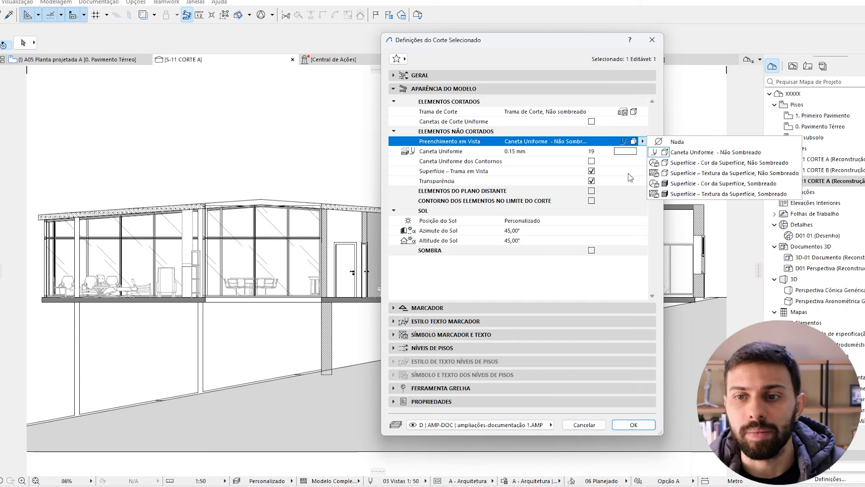
pyautogui.click(705, 156)
pyautogui.click(642, 152)
pyautogui.click(642, 151)
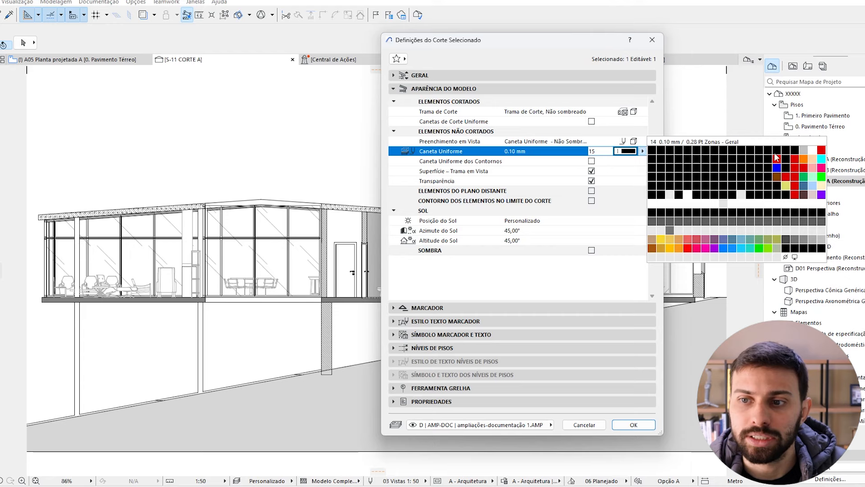
pyautogui.click(822, 151)
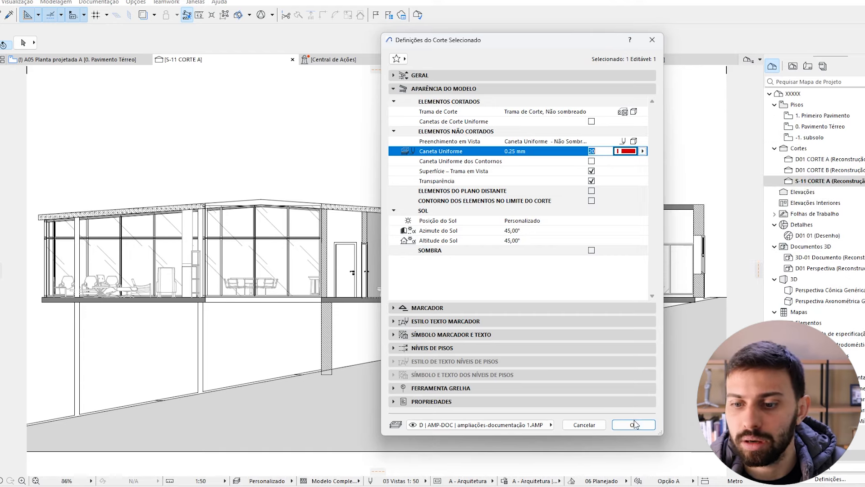
pyautogui.click(634, 424)
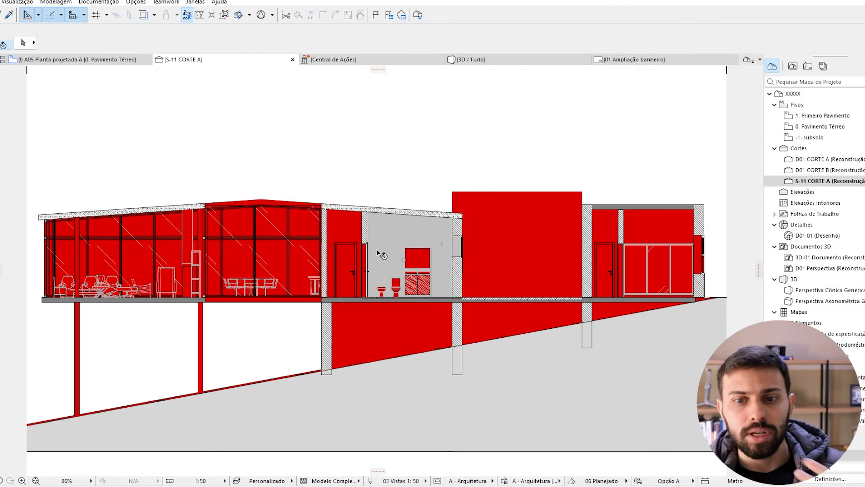
# - In the section settings, set the uniform pen to 19 (0.15 mm) and the uncut elements' fill to Superfície – Textura da Superfície, Sombreado
pyautogui.rightClick(273, 59)
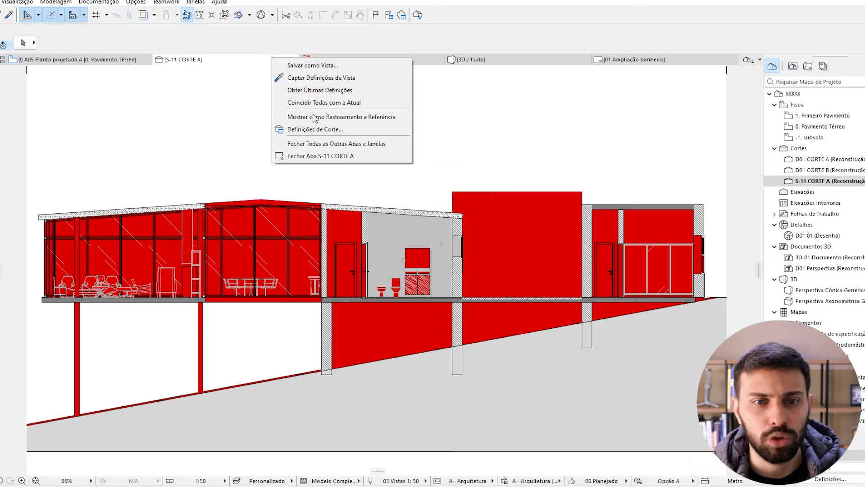
pyautogui.click(324, 129)
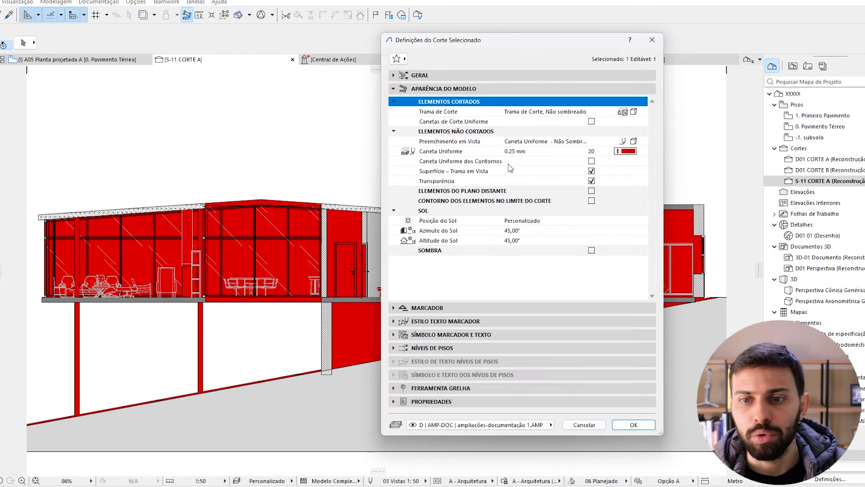
pyautogui.click(639, 151)
pyautogui.click(789, 153)
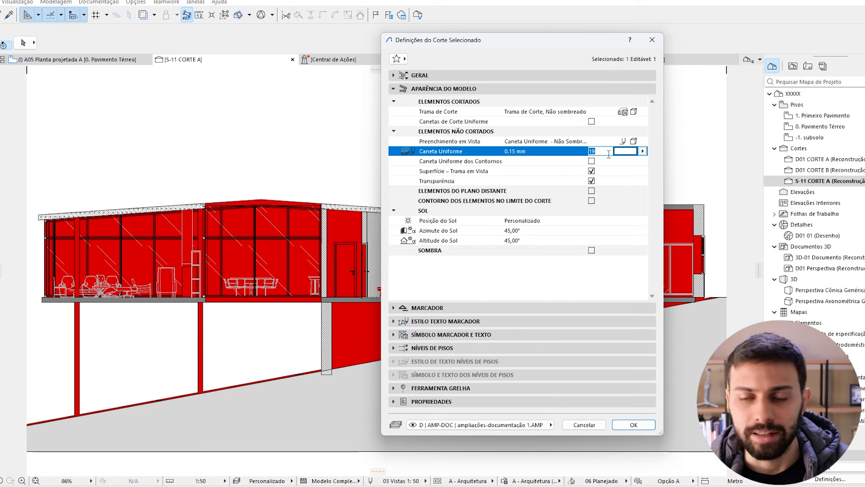
pyautogui.click(642, 141)
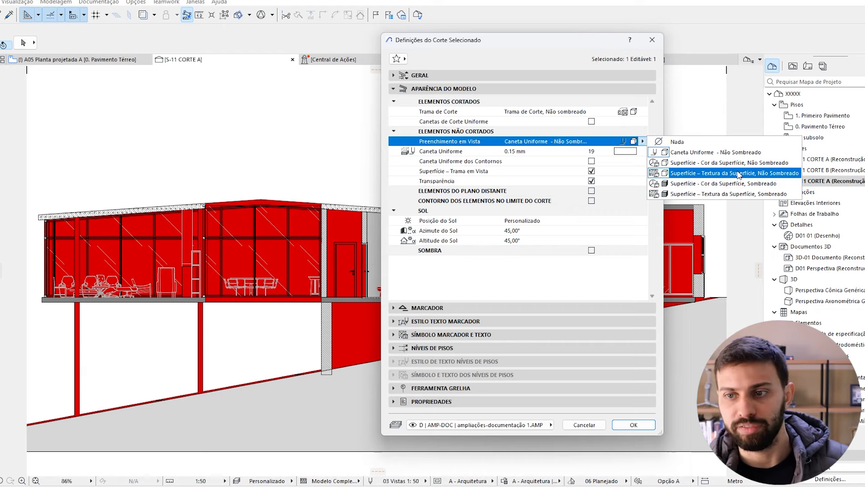
pyautogui.click(732, 195)
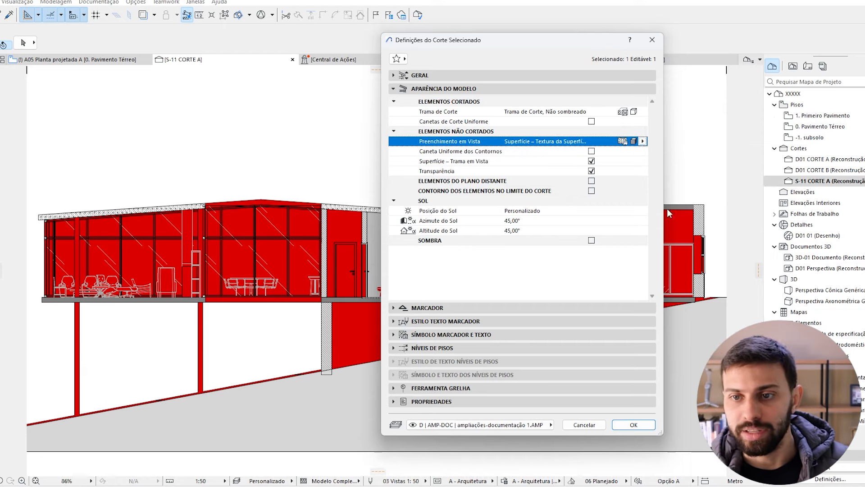
pyautogui.click(636, 426)
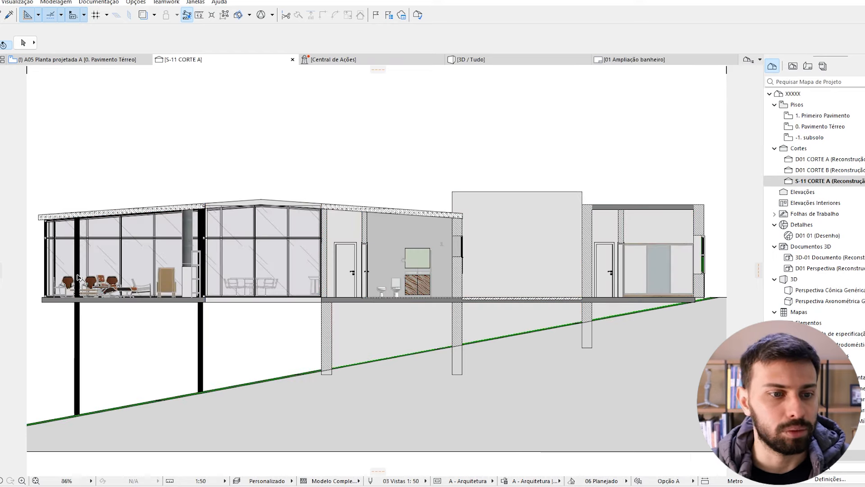
# - Examine the surface textures on the living room chairs and furniture in the section
pyautogui.scroll(10, 90, 287)
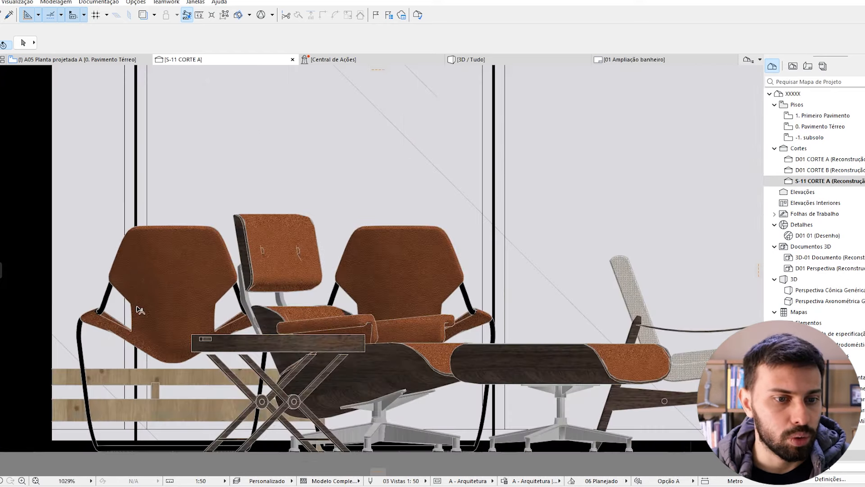
pyautogui.moveTo(147, 308); pyautogui.dragTo(328, 254, button='middle')
pyautogui.moveTo(397, 113); pyautogui.dragTo(390, 157)
pyautogui.moveTo(376, 144)
pyautogui.mouseDown()
pyautogui.moveTo(381, 166)
pyautogui.moveTo(415, 151)
pyautogui.mouseUp()
pyautogui.moveTo(467, 267); pyautogui.dragTo(500, 283)
pyautogui.press('Escape')
pyautogui.scroll(-7, 500, 283)
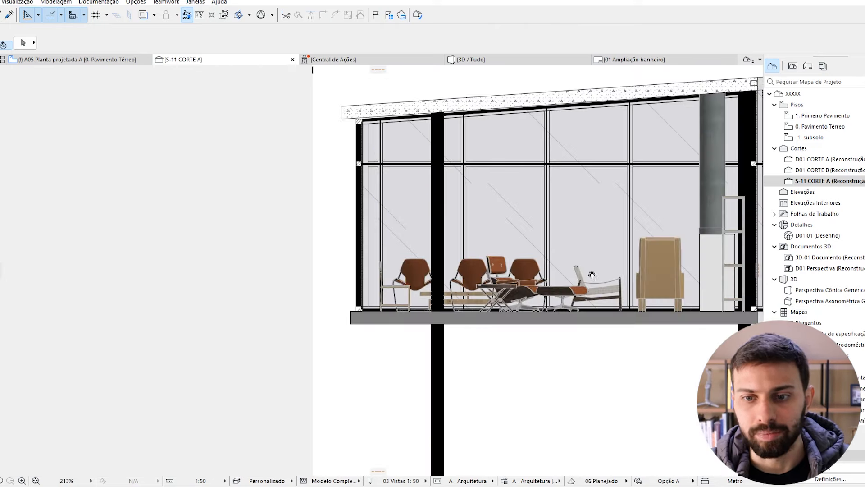
pyautogui.moveTo(703, 266); pyautogui.dragTo(443, 285, button='middle')
pyautogui.moveTo(508, 271); pyautogui.dragTo(228, 261, button='middle')
# - Examine the textures and hatches on the bathroom tiles, the vanity cabinet and the wall around the door
pyautogui.scroll(8, 534, 203)
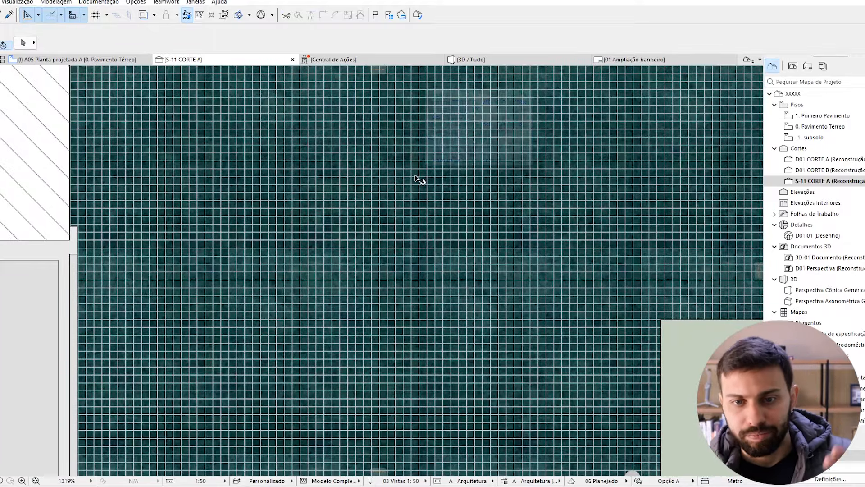
pyautogui.scroll(-6, 420, 179)
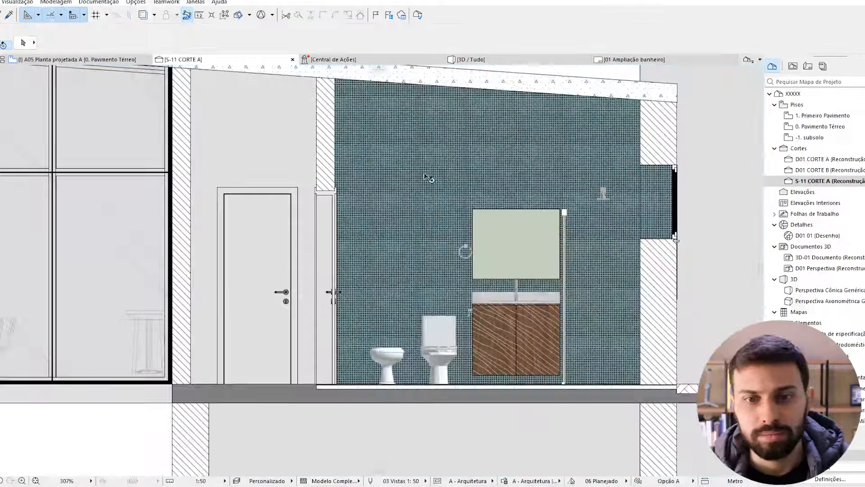
pyautogui.scroll(8, 428, 176)
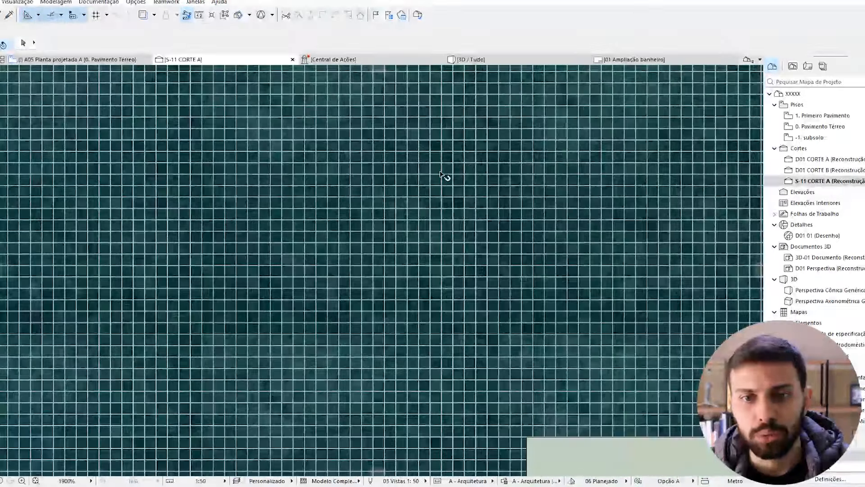
pyautogui.scroll(-7, 469, 207)
pyautogui.scroll(4, 496, 284)
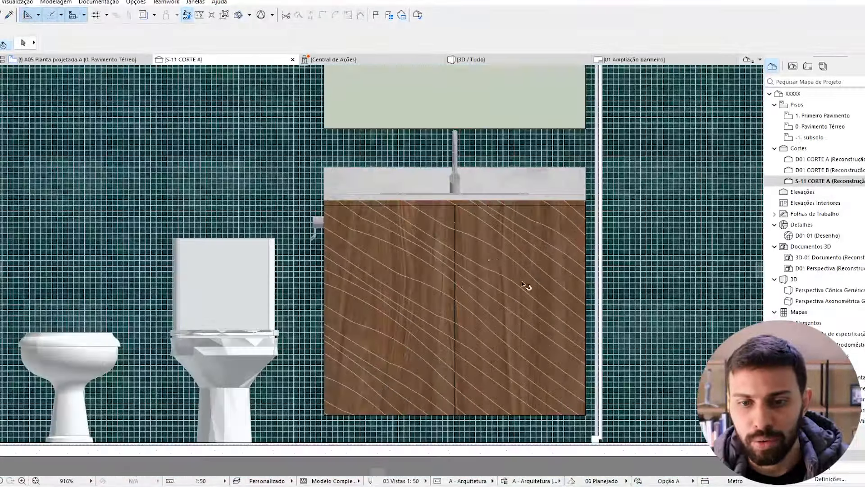
pyautogui.scroll(-8, 456, 295)
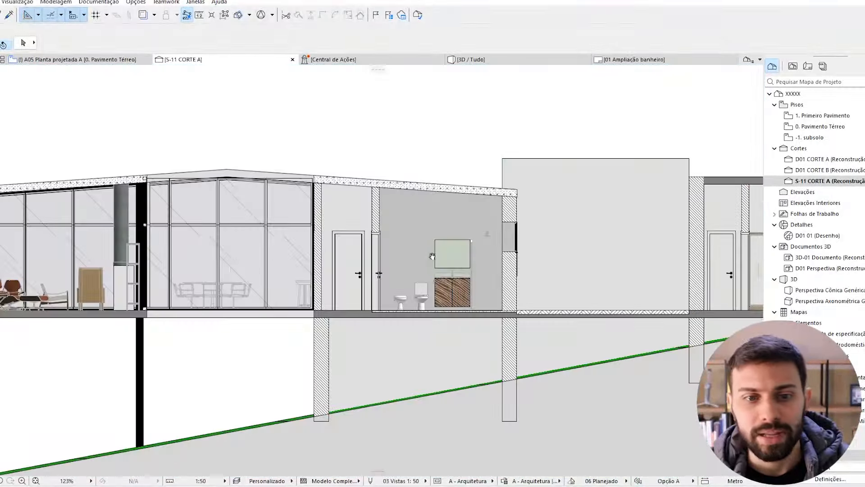
pyautogui.scroll(-2, 574, 174)
pyautogui.scroll(7, 589, 191)
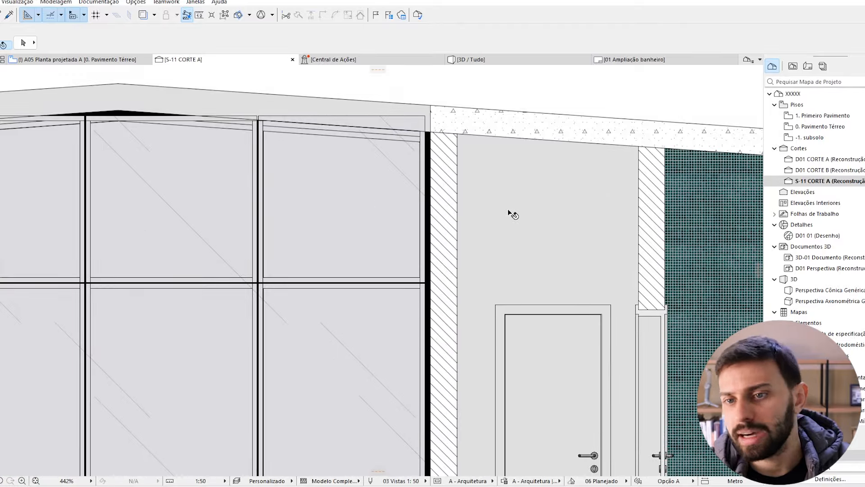
pyautogui.scroll(-6, 513, 214)
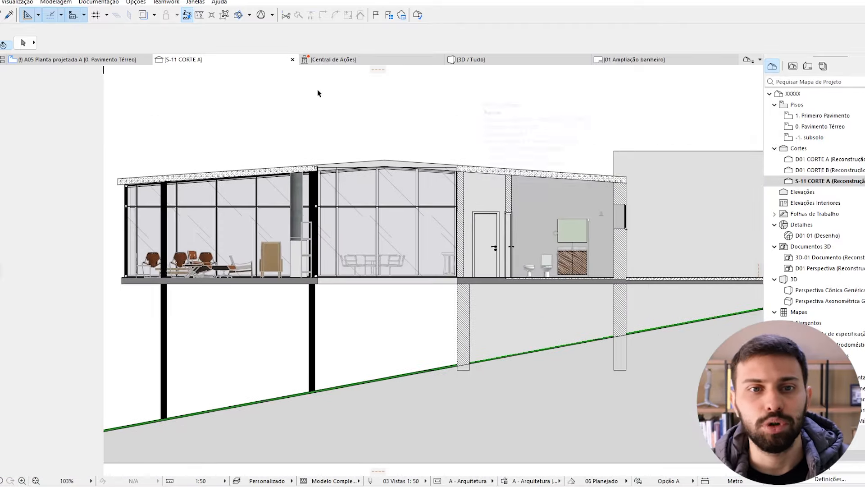
# - In the S-11 CORTE A section settings, set the uncut elements' fill to Superfície - Cor da Superfície, Sombreado and apply
pyautogui.rightClick(269, 62)
pyautogui.click(302, 128)
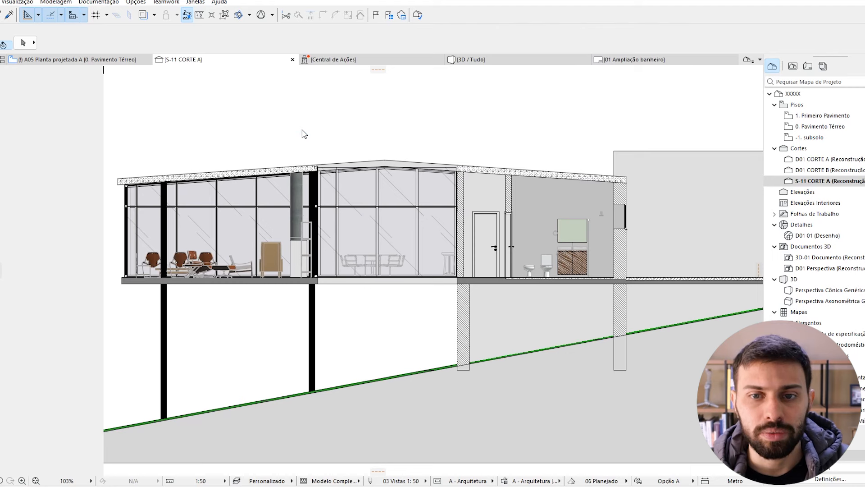
pyautogui.click(633, 141)
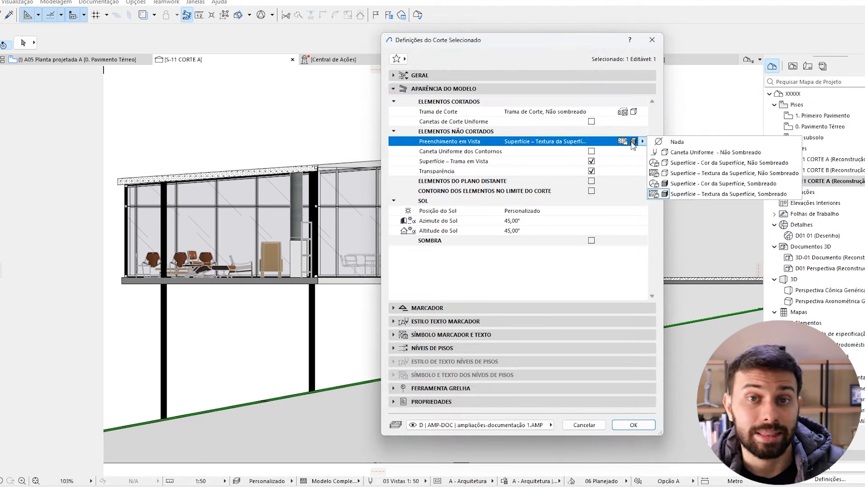
pyautogui.click(733, 188)
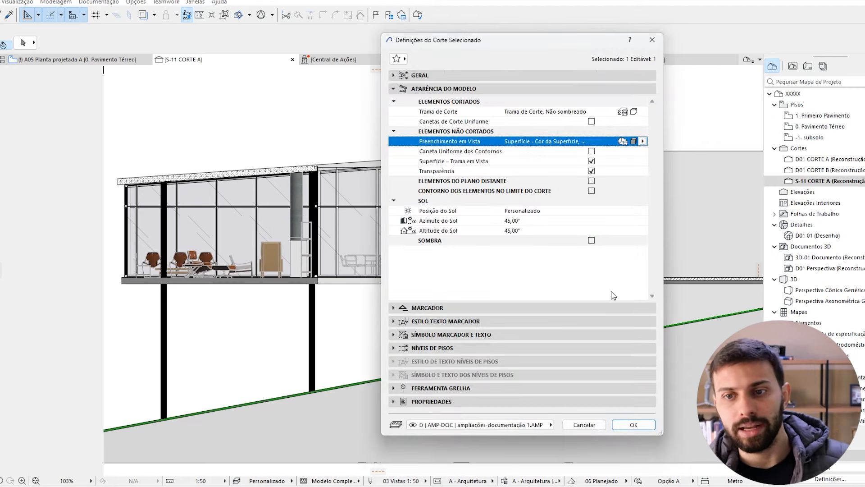
pyautogui.click(633, 425)
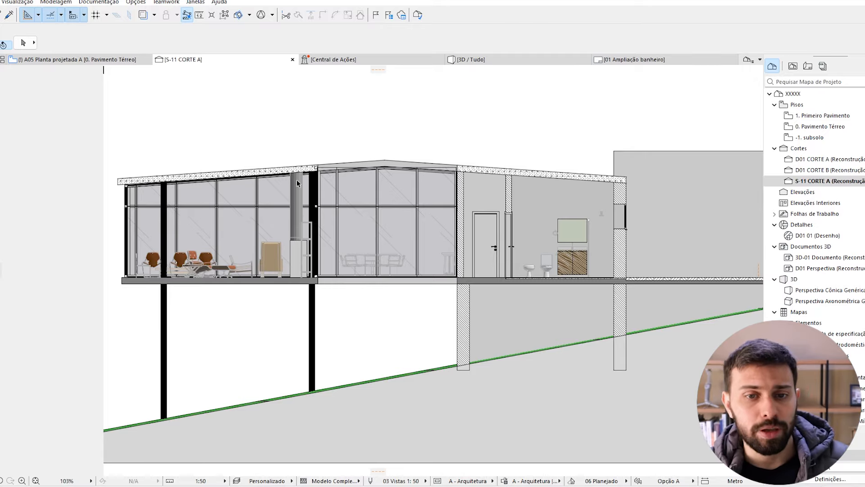
# - Examine the shaded surface colours on the living room chairs and the tiled bathroom wall in the section
pyautogui.scroll(6, 189, 251)
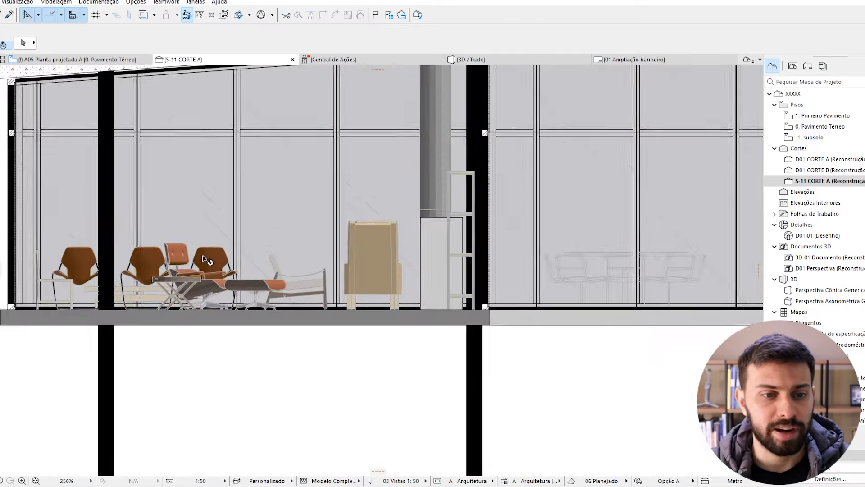
pyautogui.scroll(6, 207, 261)
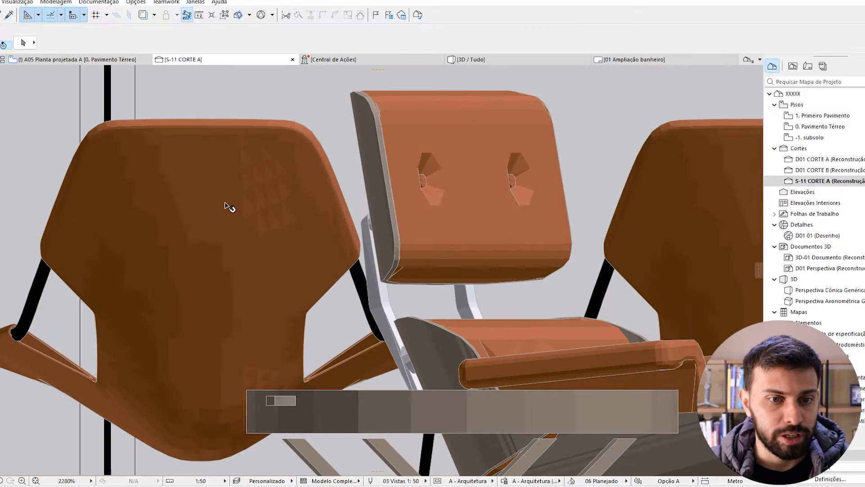
pyautogui.moveTo(243, 146); pyautogui.dragTo(267, 87)
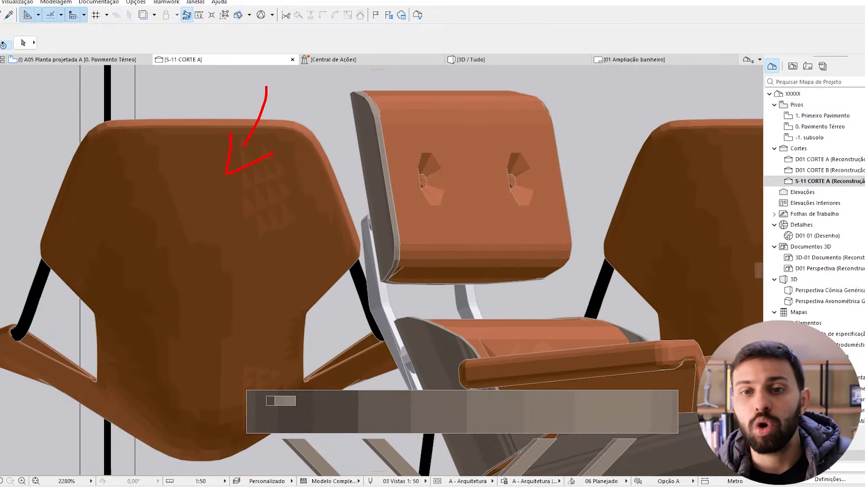
pyautogui.scroll(-10, 280, 158)
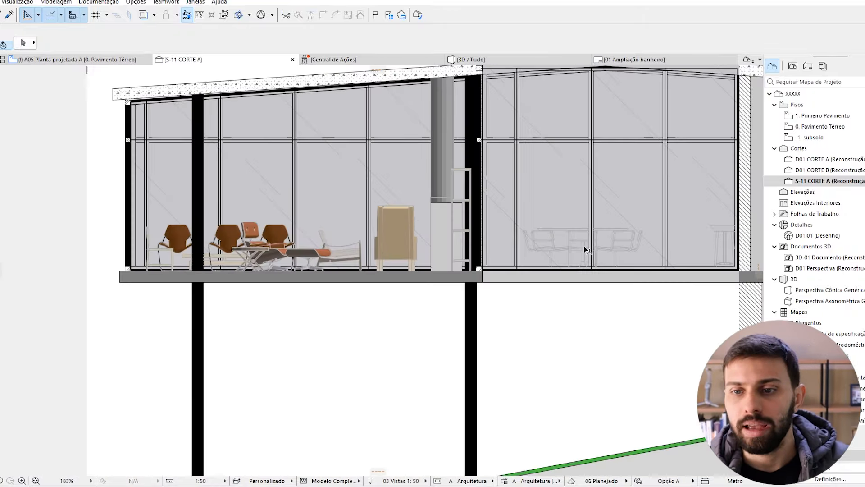
pyautogui.moveTo(584, 246); pyautogui.dragTo(200, 263, button='middle')
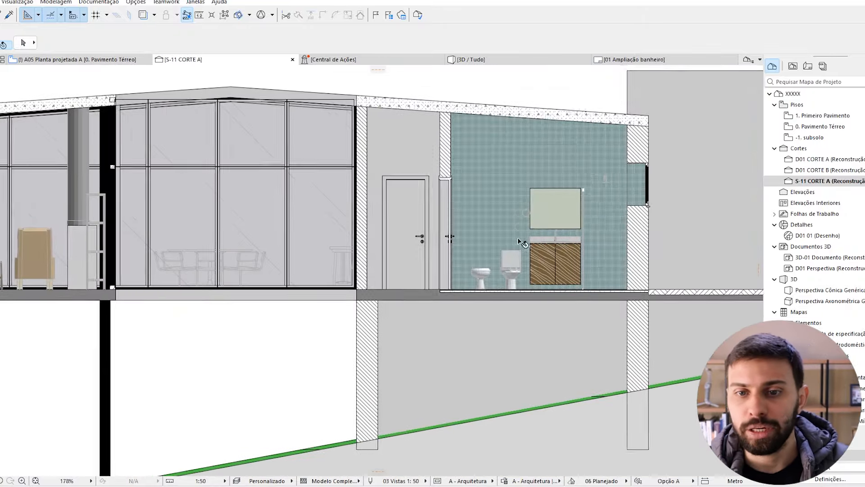
pyautogui.moveTo(509, 236); pyautogui.dragTo(368, 248, button='middle')
pyautogui.scroll(8, 436, 159)
pyautogui.scroll(4, 436, 216)
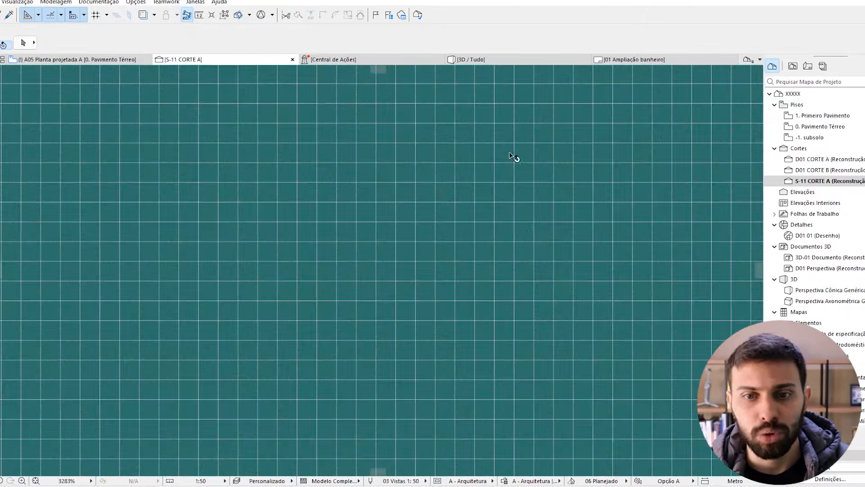
pyautogui.moveTo(488, 192)
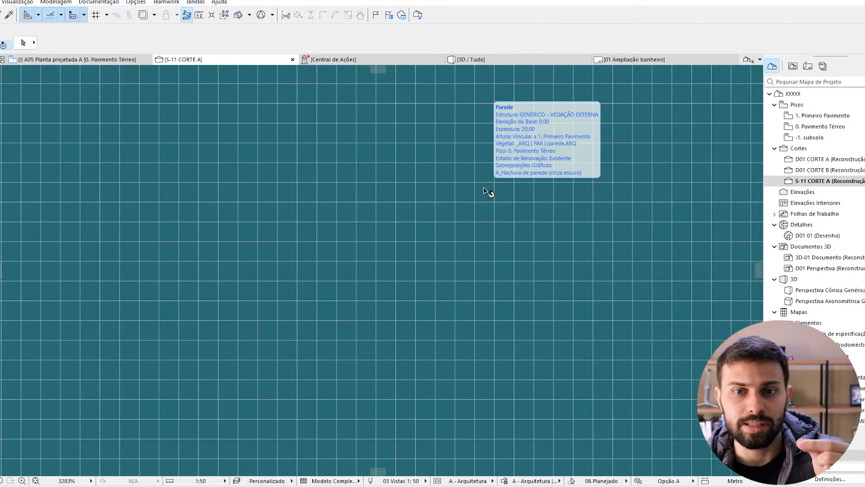
pyautogui.scroll(2, 488, 192)
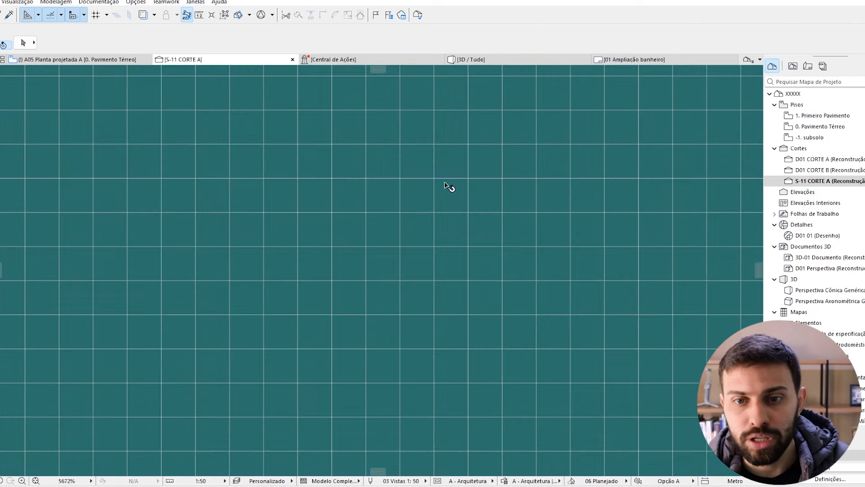
pyautogui.scroll(-12, 501, 167)
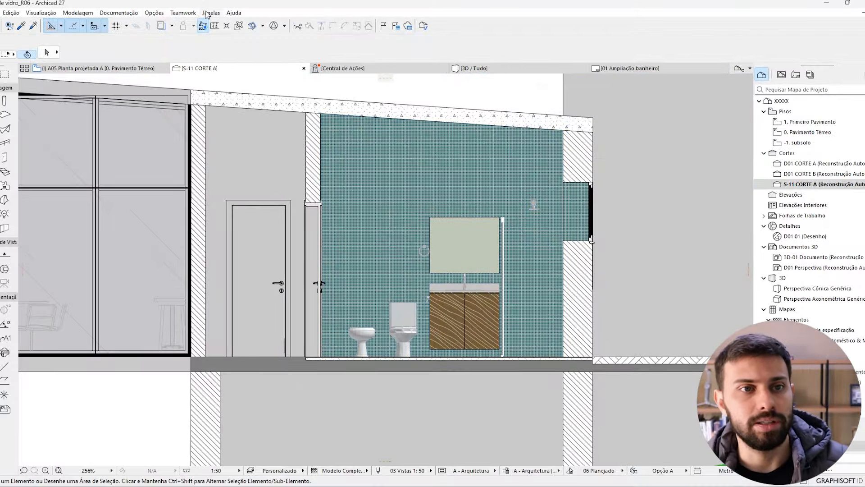
# - Open the surface attributes, search for "pastil" and select the _AC_CERÂMICA_PASTILHA_AZUL surface
pyautogui.click(157, 14)
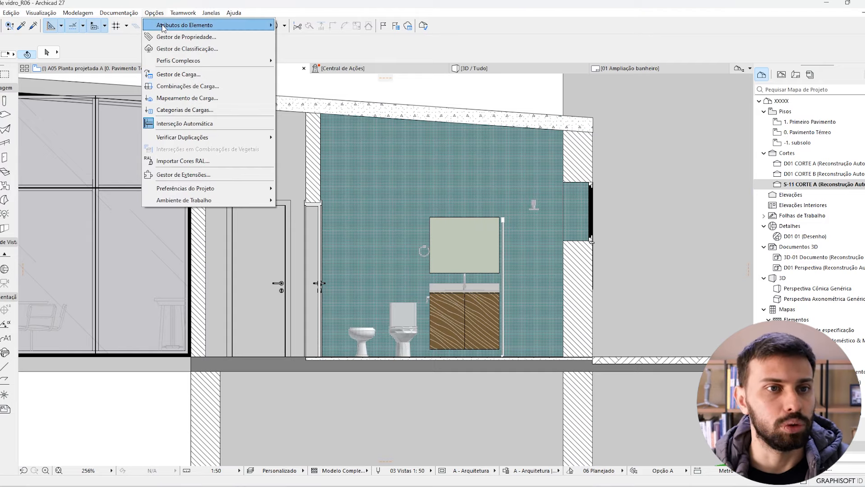
pyautogui.moveTo(203, 25)
pyautogui.click(312, 74)
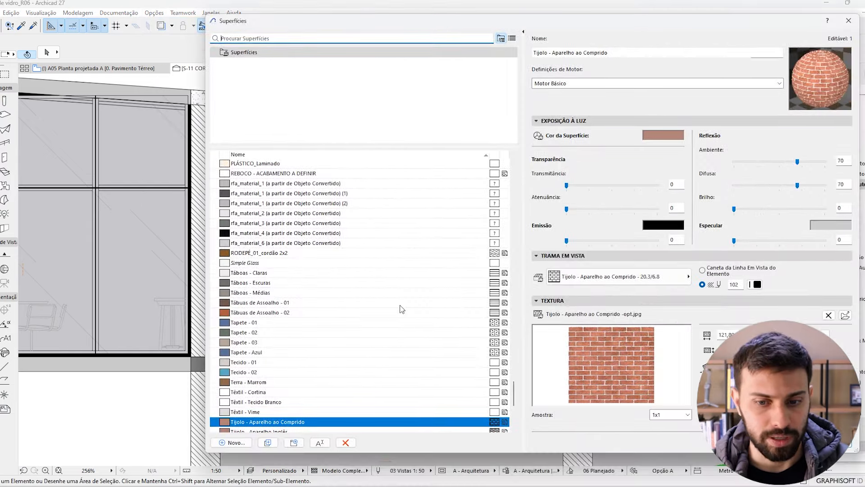
pyautogui.click(324, 39)
pyautogui.write('pastil')
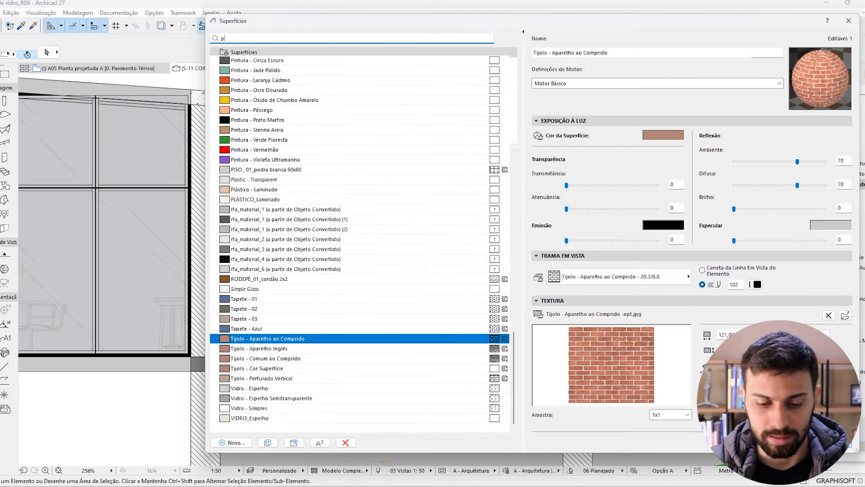
pyautogui.click(316, 59)
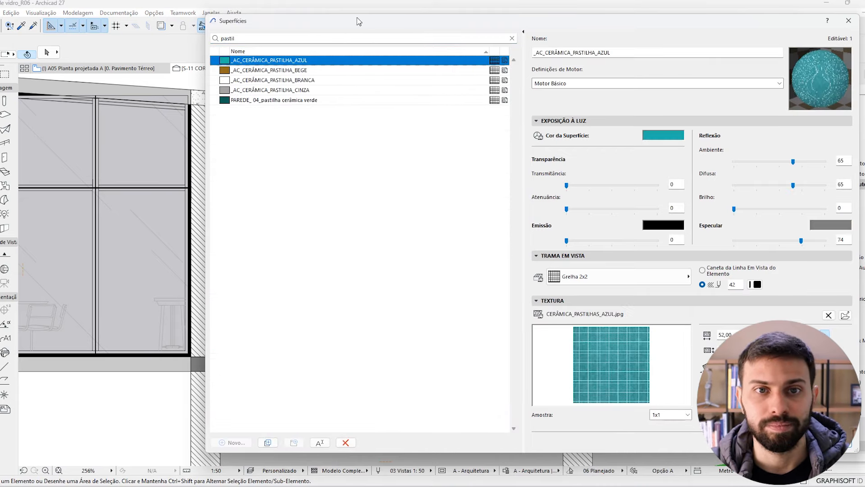
# - Compare the blue tile surface's texture image with its surface colour, view the colour definition, and close the surface settings without changes
pyautogui.moveTo(412, 22); pyautogui.dragTo(292, 35)
pyautogui.moveTo(500, 328)
pyautogui.mouseDown()
pyautogui.moveTo(455, 331)
pyautogui.moveTo(515, 434)
pyautogui.moveTo(494, 322)
pyautogui.mouseUp()
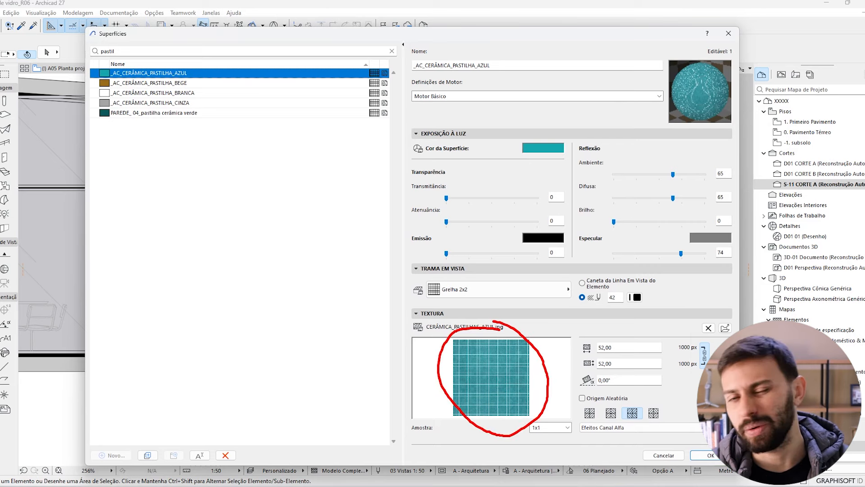
pyautogui.moveTo(549, 140)
pyautogui.mouseDown()
pyautogui.moveTo(593, 144)
pyautogui.moveTo(556, 135)
pyautogui.mouseUp()
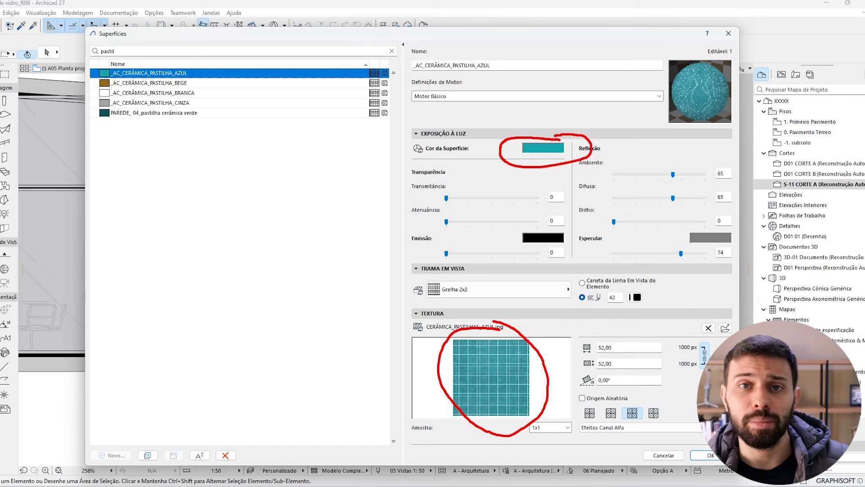
pyautogui.moveTo(542, 311); pyautogui.dragTo(541, 327)
pyautogui.moveTo(530, 320); pyautogui.dragTo(542, 339)
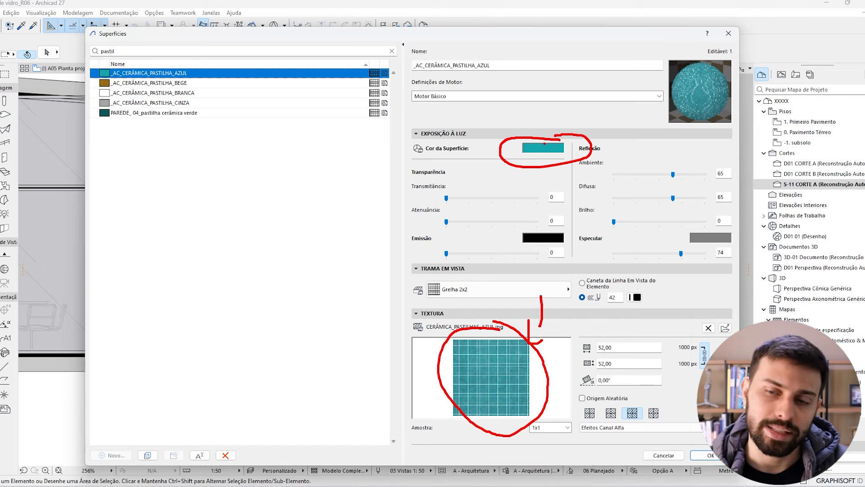
pyautogui.press('Escape')
pyautogui.click(542, 148)
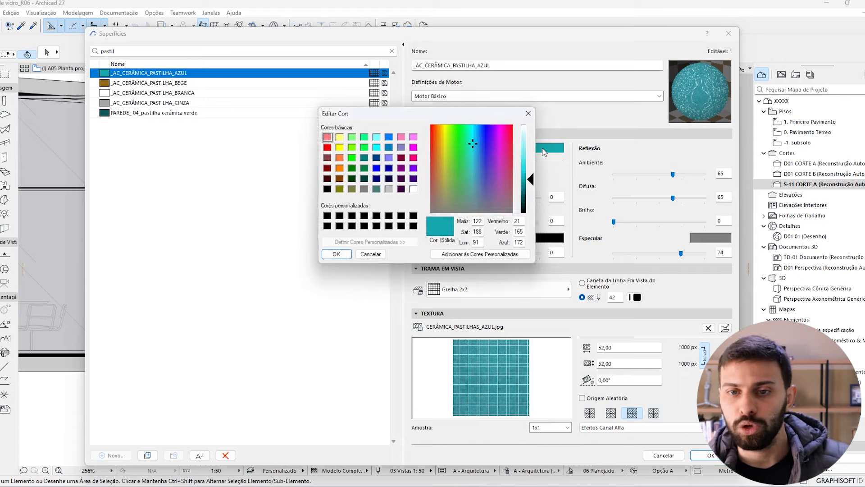
pyautogui.click(529, 113)
pyautogui.click(728, 33)
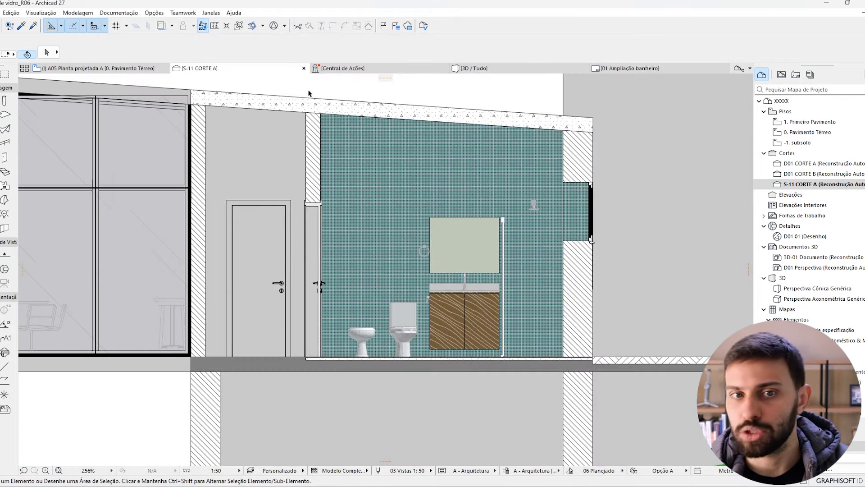
# - Turn off Superfície – Trama em Vista for the section's uncut elements, apply, and check the bathroom wall
pyautogui.rightClick(271, 75)
pyautogui.click(314, 139)
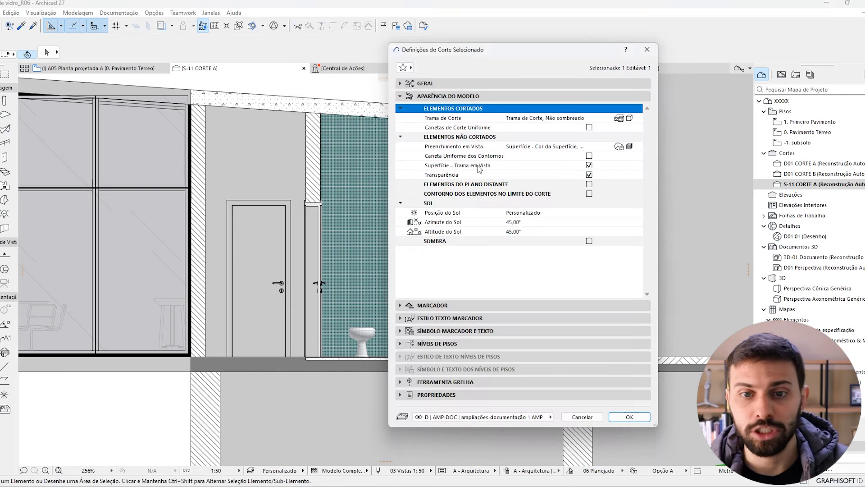
pyautogui.click(479, 165)
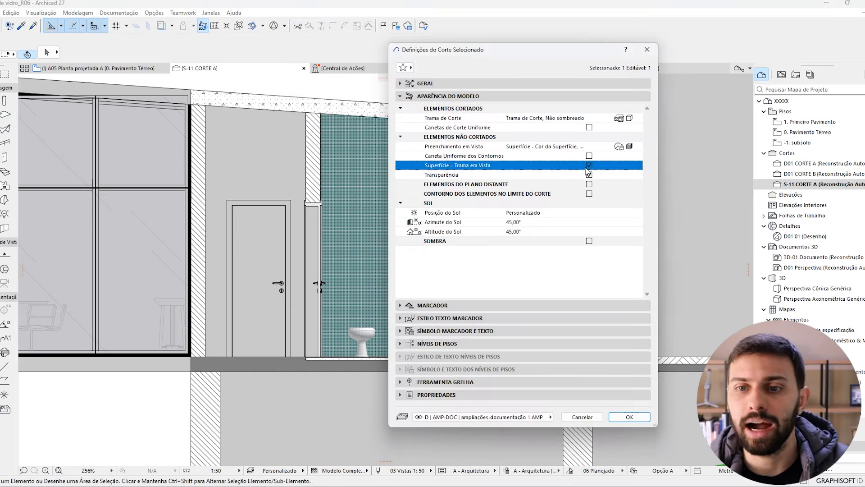
pyautogui.click(629, 417)
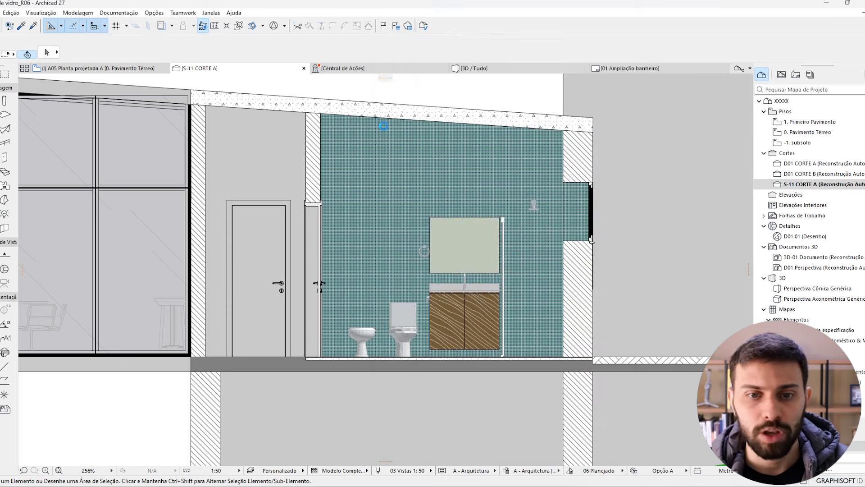
pyautogui.scroll(2, 425, 186)
pyautogui.scroll(3, 426, 185)
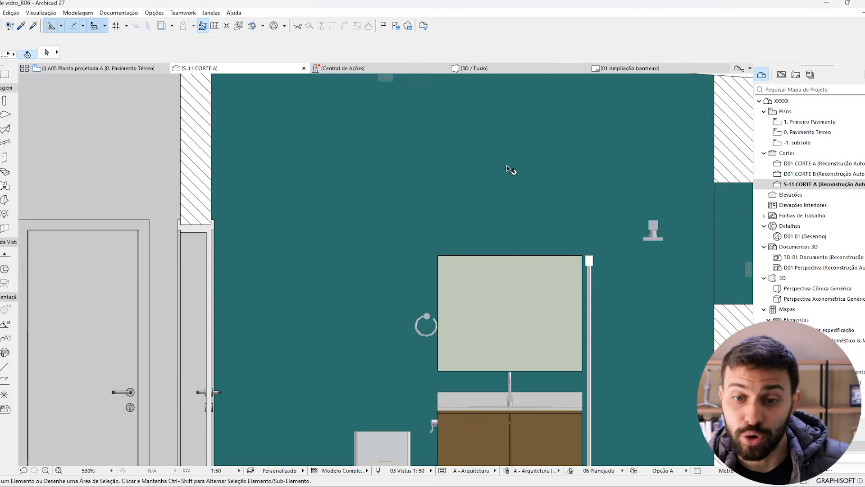
# - Turn Superfície – Trama em Vista back on, set the uncut elements' fill to Superfície - Cor da Superfície, Não Sombreado, and apply
pyautogui.rightClick(292, 69)
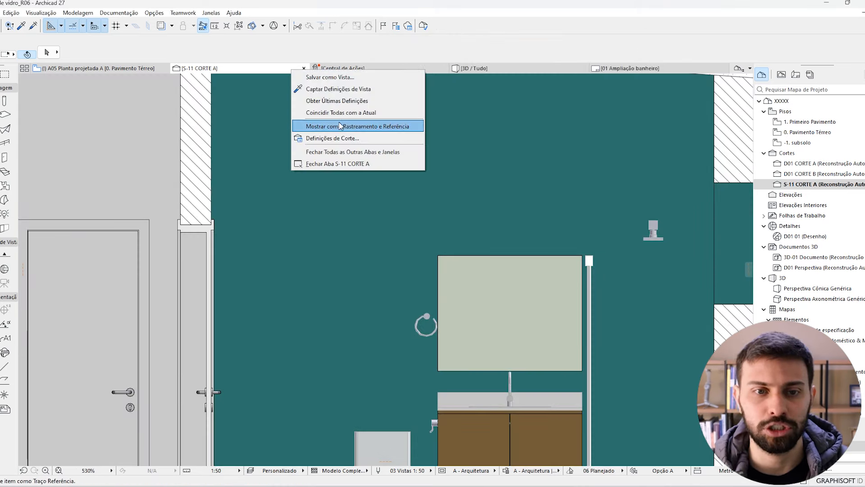
pyautogui.click(341, 138)
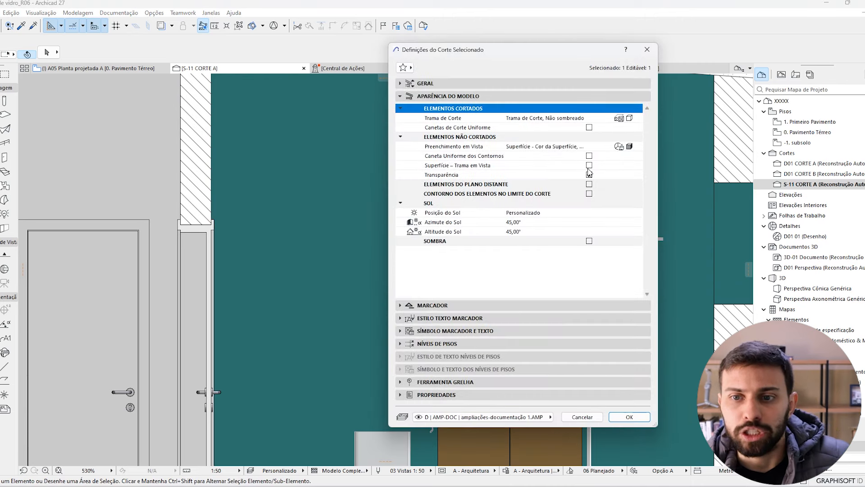
pyautogui.click(589, 166)
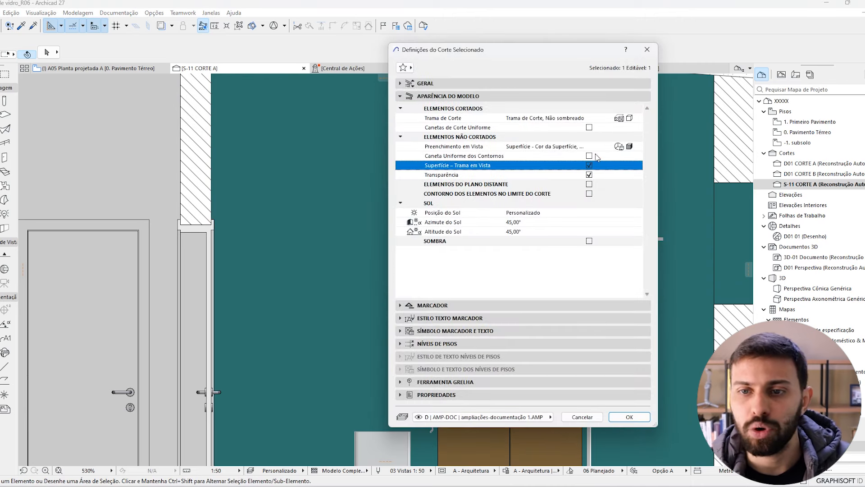
pyautogui.click(595, 147)
pyautogui.click(549, 167)
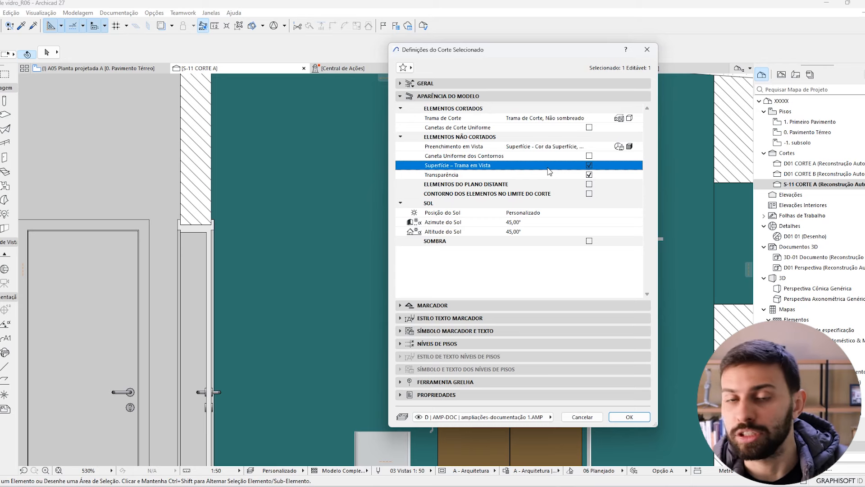
pyautogui.click(638, 148)
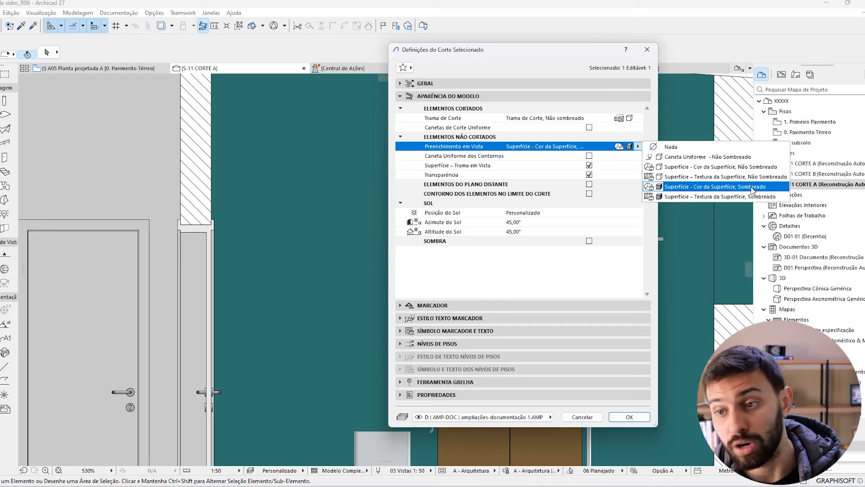
pyautogui.click(734, 167)
pyautogui.click(640, 417)
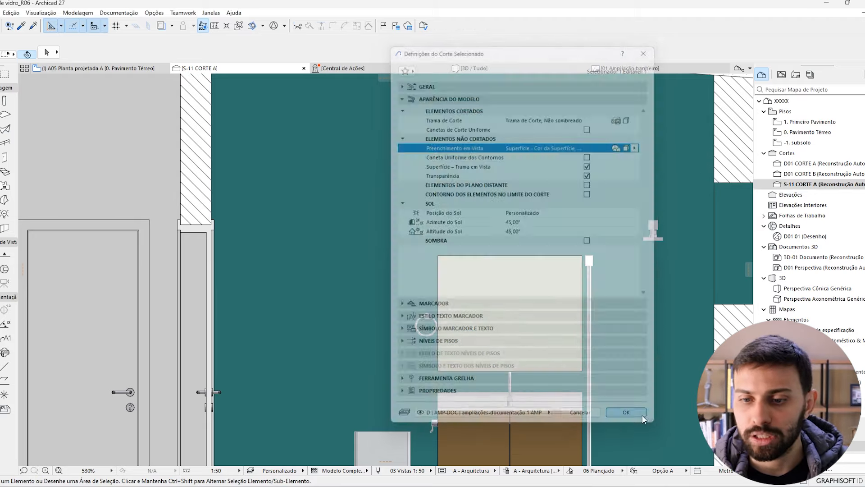
# - Examine the unshaded surface colours on the living room chairs in the section
pyautogui.scroll(-4, 498, 215)
pyautogui.scroll(-4, 385, 286)
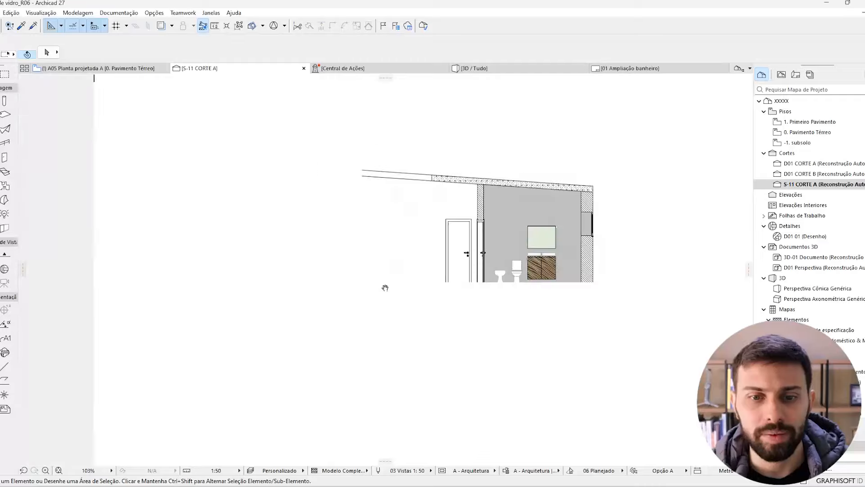
pyautogui.scroll(8, 308, 243)
pyautogui.scroll(8, 308, 243)
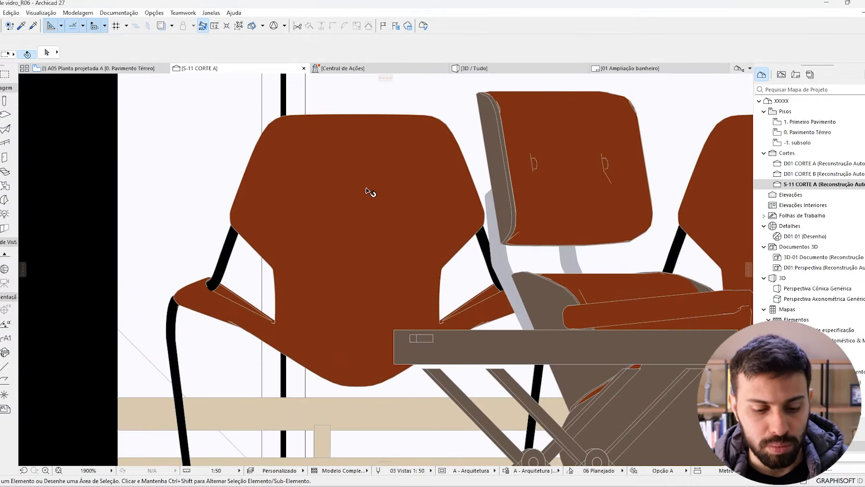
pyautogui.hotkey('ctrl', '2')
pyautogui.moveTo(391, 89)
pyautogui.mouseDown()
pyautogui.moveTo(391, 129)
pyautogui.moveTo(405, 136)
pyautogui.mouseUp()
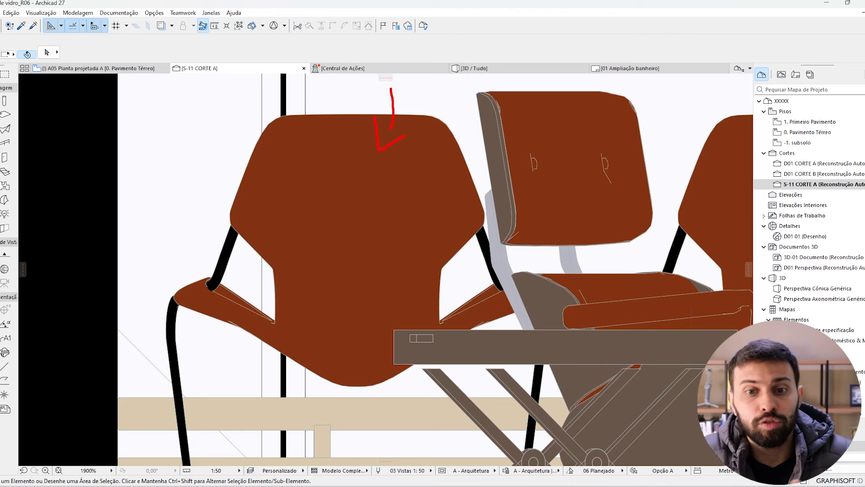
# - Set the section's uncut elements' fill to Superfície - Cor da Superfície, Sombreado, apply, and check the shaded chairs
pyautogui.press('Escape')
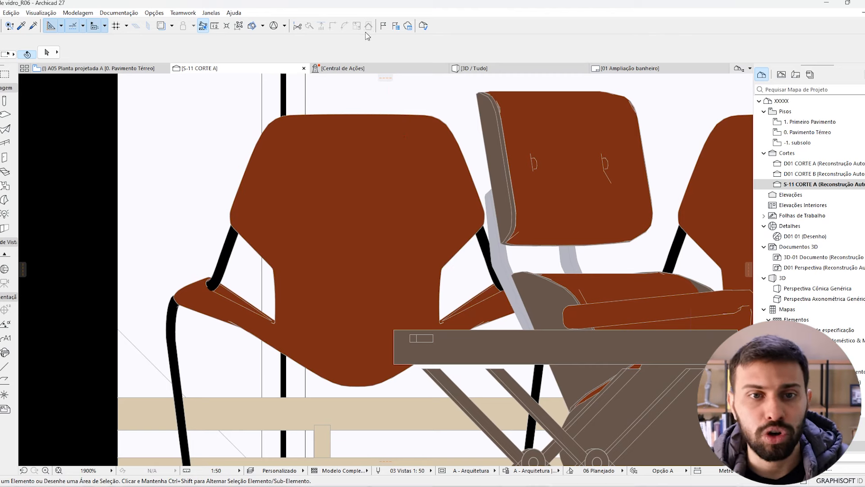
pyautogui.rightClick(284, 69)
pyautogui.click(329, 138)
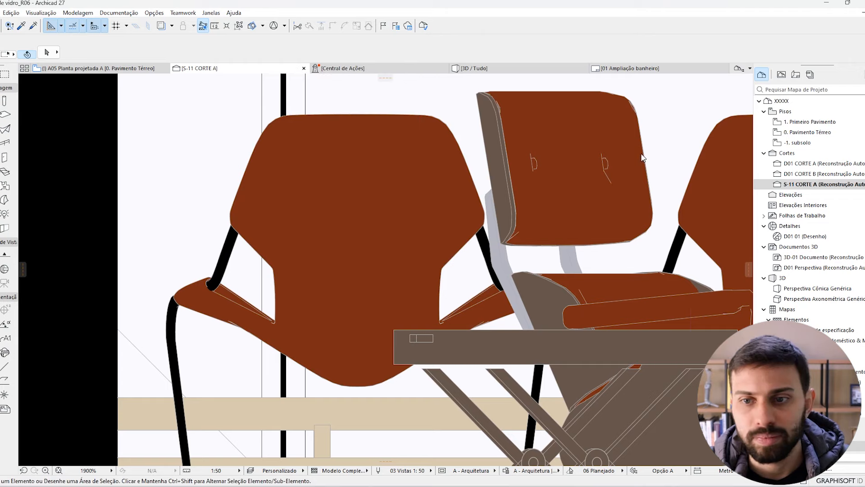
pyautogui.click(637, 146)
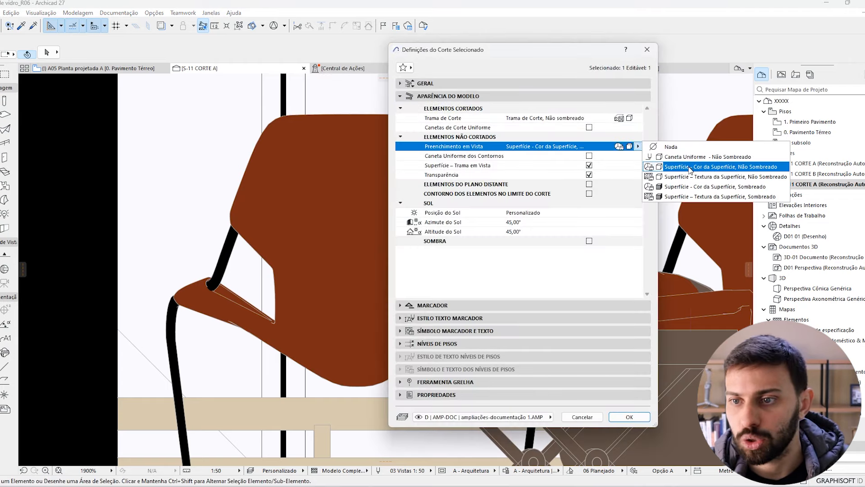
pyautogui.click(696, 187)
pyautogui.click(630, 416)
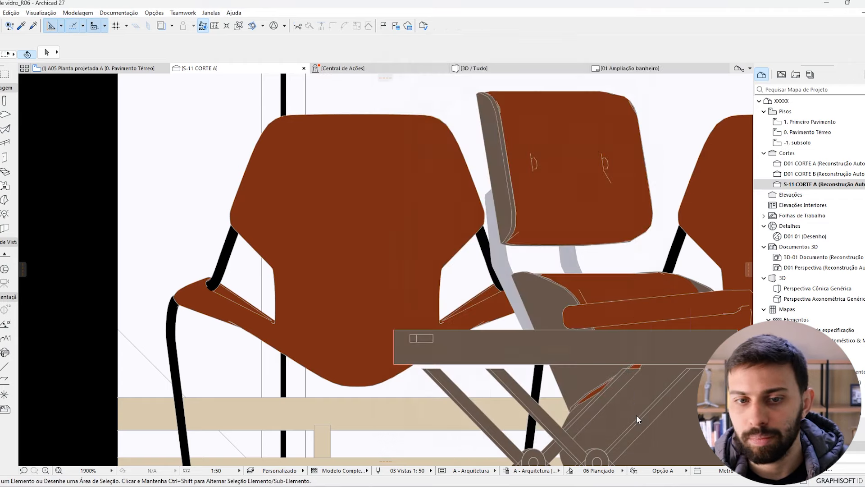
pyautogui.scroll(-10, 395, 244)
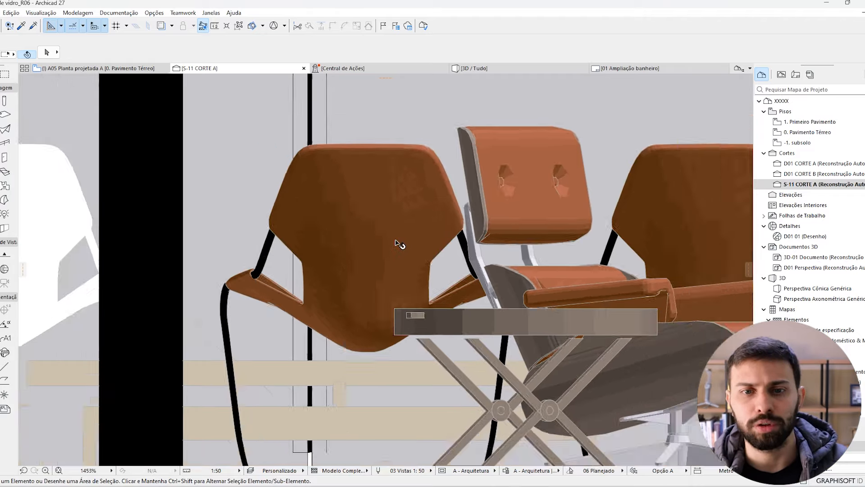
pyautogui.scroll(-4, 345, 334)
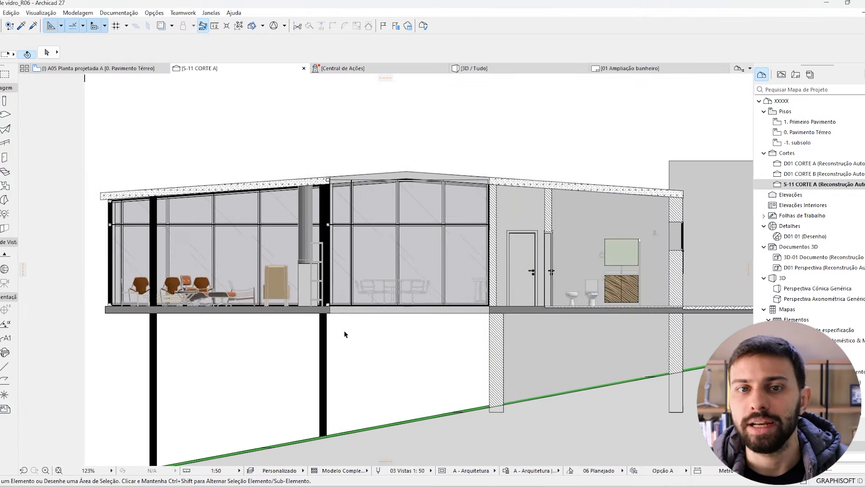
# - Turn on Sombra in the section's model appearance settings and apply it
pyautogui.rightClick(284, 70)
pyautogui.click(318, 134)
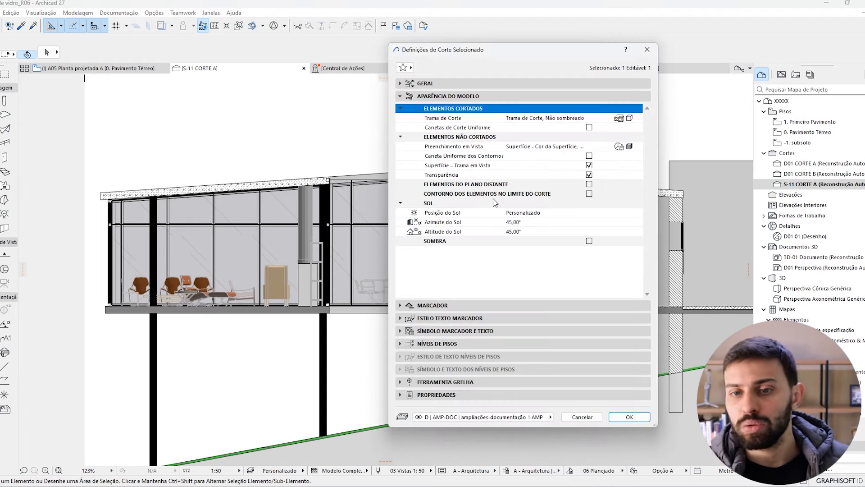
pyautogui.click(589, 241)
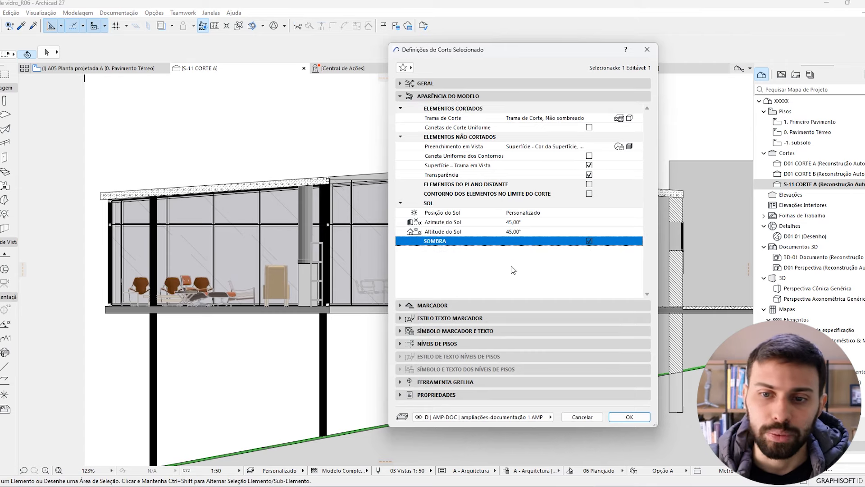
pyautogui.click(629, 417)
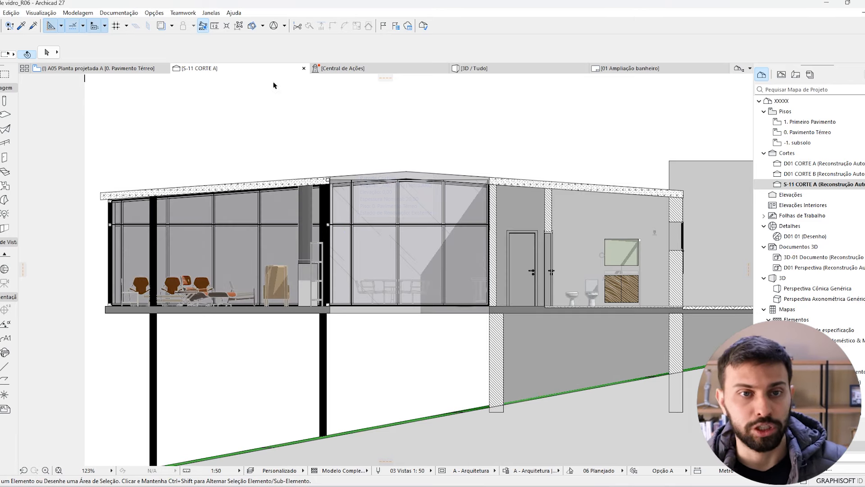
# - Review the sun azimuth and altitude in the section settings and close them without changes
pyautogui.rightClick(268, 68)
pyautogui.click(308, 136)
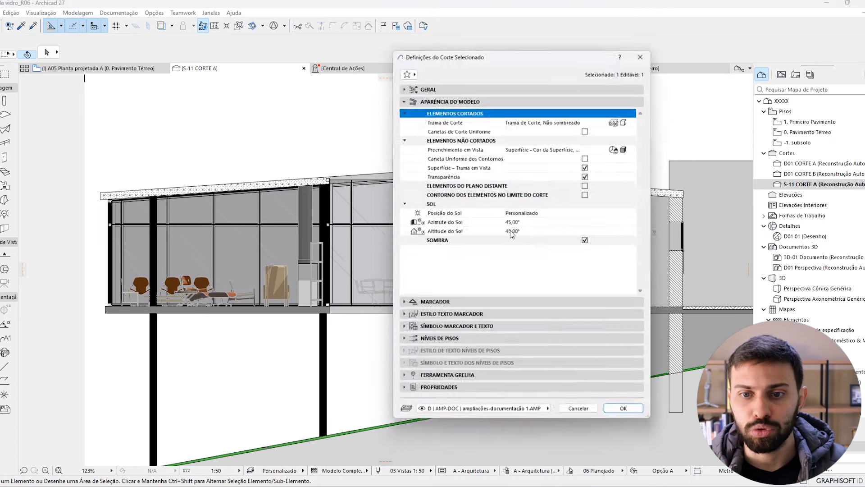
pyautogui.click(536, 223)
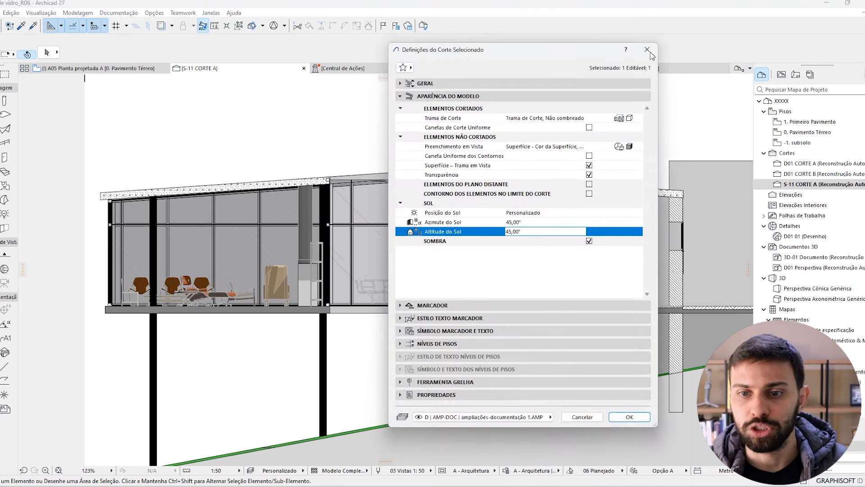
pyautogui.click(648, 49)
pyautogui.moveTo(488, 127)
pyautogui.mouseDown()
pyautogui.moveTo(476, 156)
pyautogui.moveTo(491, 161)
pyautogui.mouseUp()
pyautogui.press('Escape')
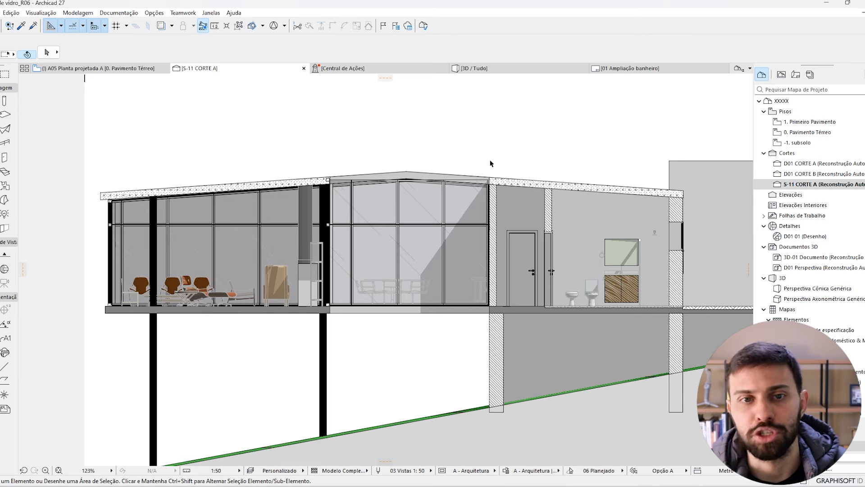
# - Turn on Elementos do Plano Distante in the section's model appearance settings and apply it
pyautogui.rightClick(241, 69)
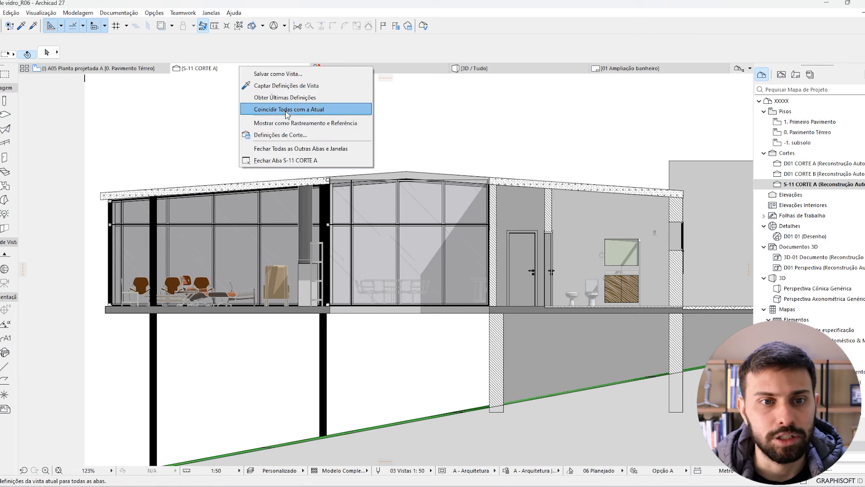
pyautogui.click(298, 136)
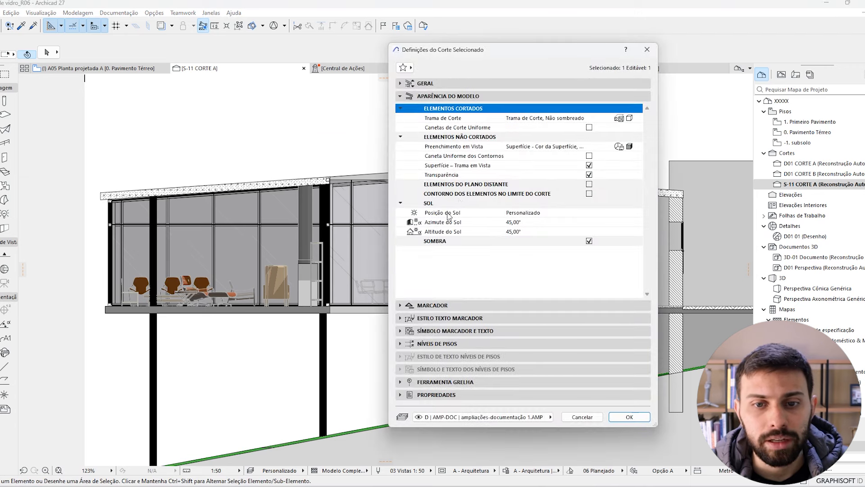
pyautogui.click(462, 186)
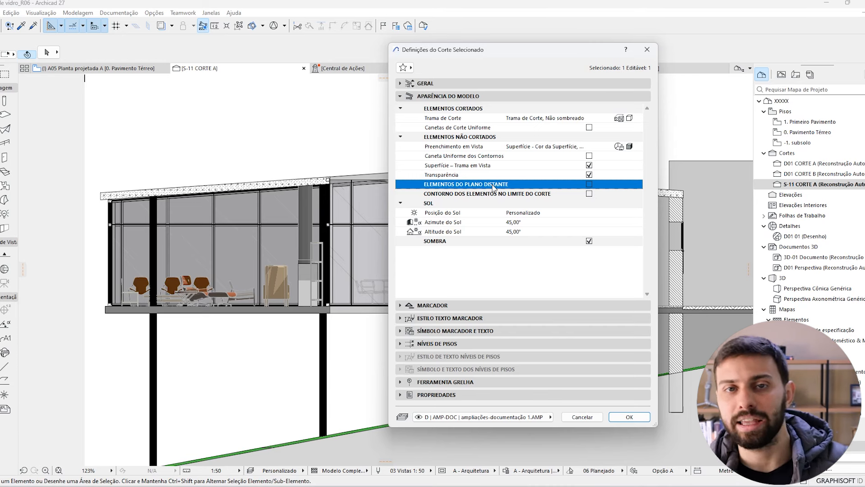
pyautogui.click(593, 184)
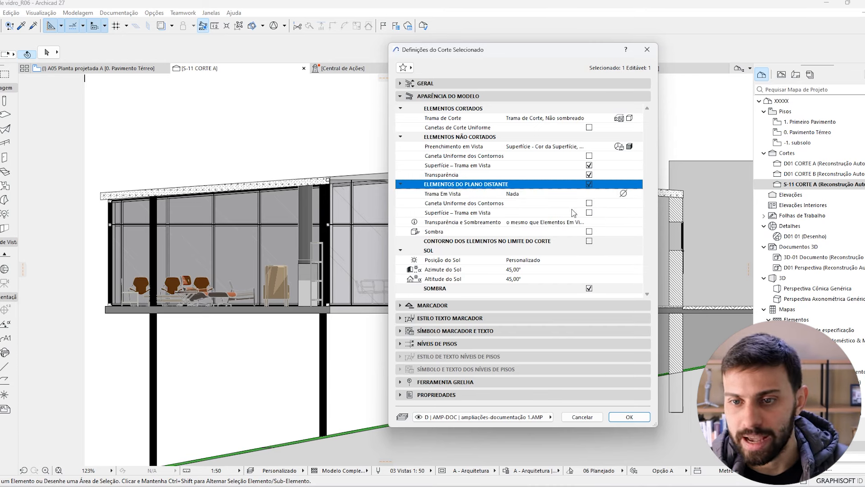
pyautogui.click(629, 416)
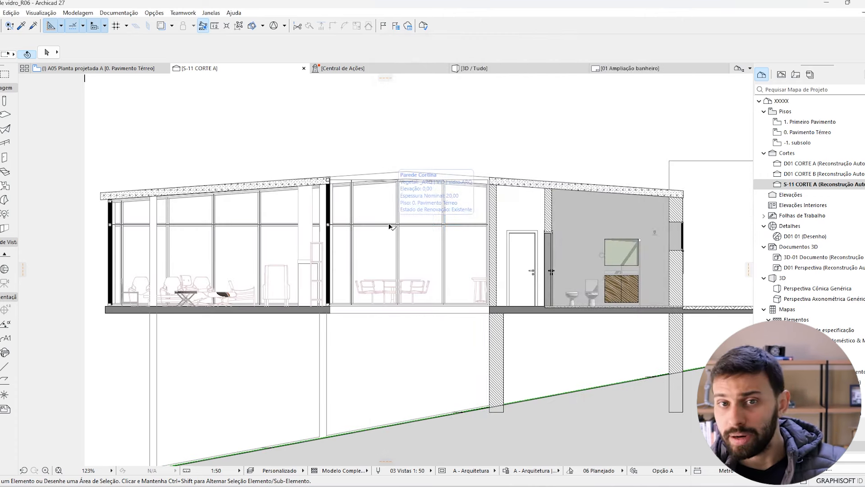
# - Switch to the A05 Planta projetada A floor plan and examine the S-11 section's distant area line
pyautogui.click(98, 68)
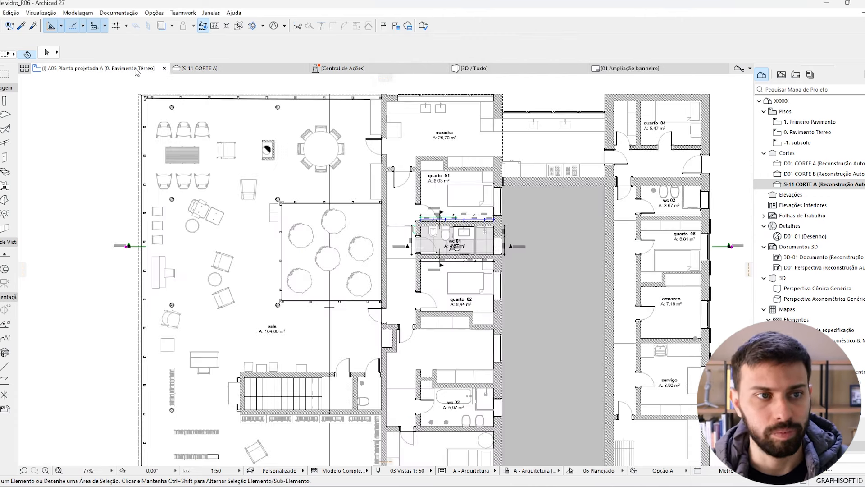
pyautogui.hotkey('ctrl', '2')
pyautogui.moveTo(106, 186)
pyautogui.mouseDown()
pyautogui.moveTo(123, 207)
pyautogui.moveTo(130, 202)
pyautogui.mouseUp()
pyautogui.press('Escape')
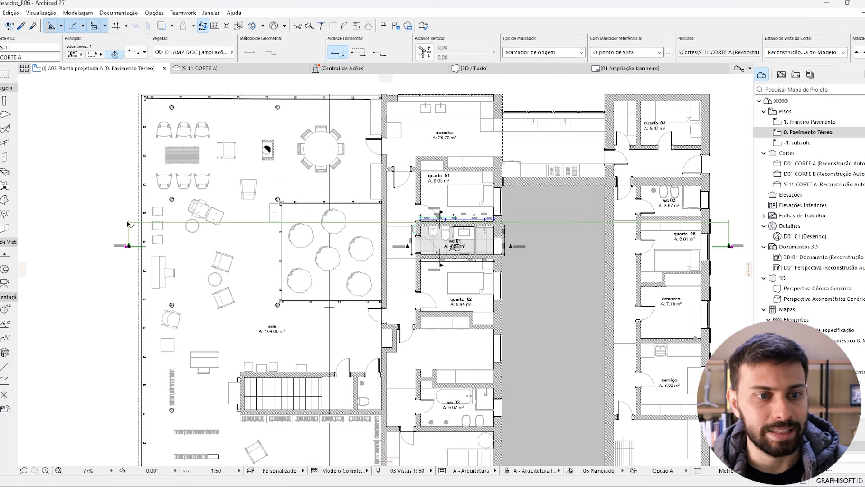
pyautogui.press('Escape')
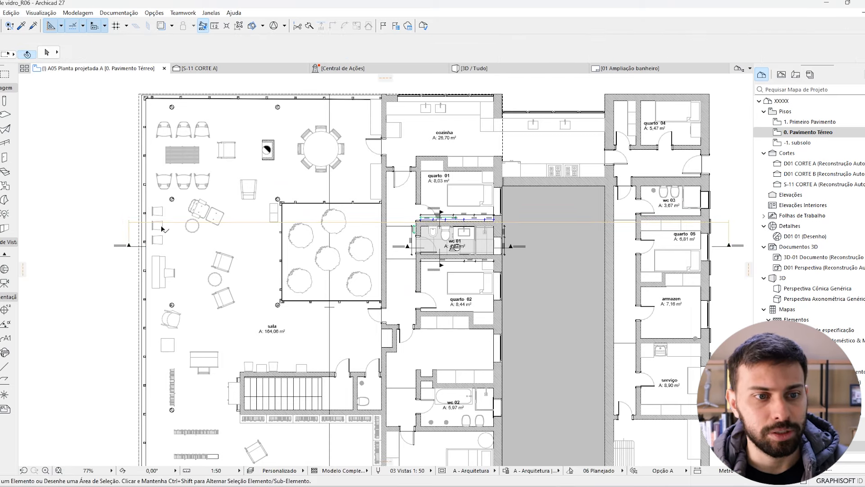
pyautogui.click(184, 231)
pyautogui.press('Escape')
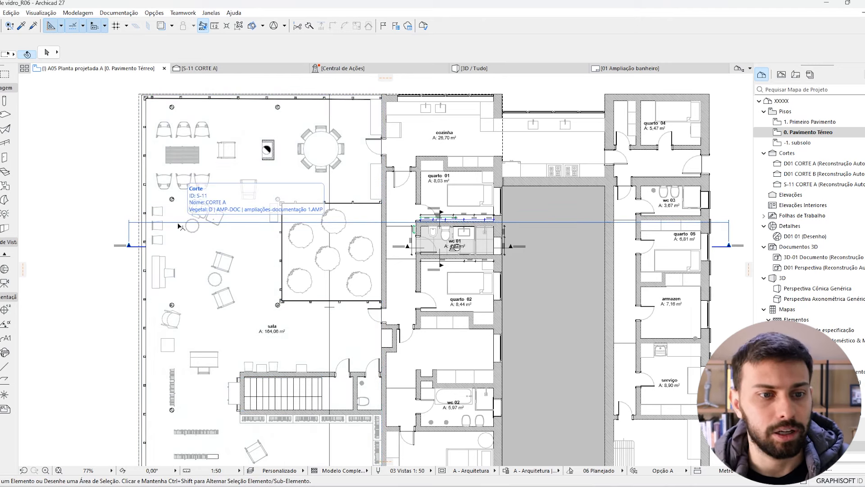
# - Select the S-11 section and move its distant area line about 133 units farther from the cut, beyond the lounge chair
pyautogui.click(181, 224)
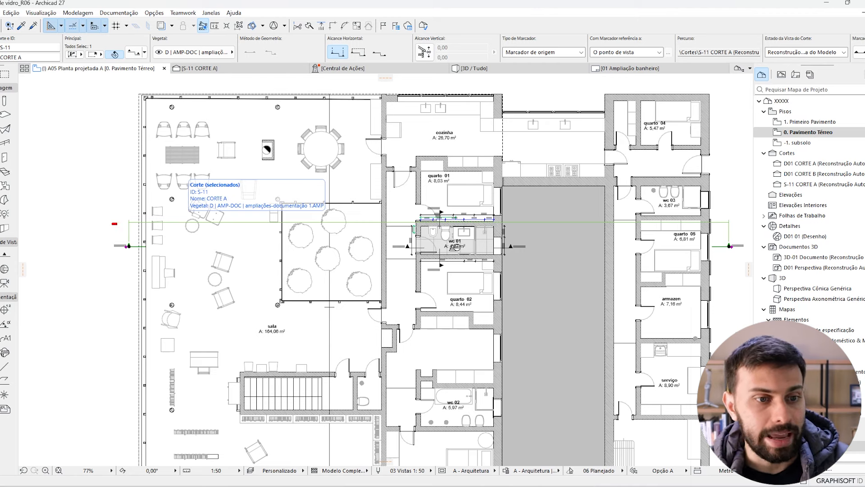
pyautogui.moveTo(118, 222); pyautogui.dragTo(118, 247)
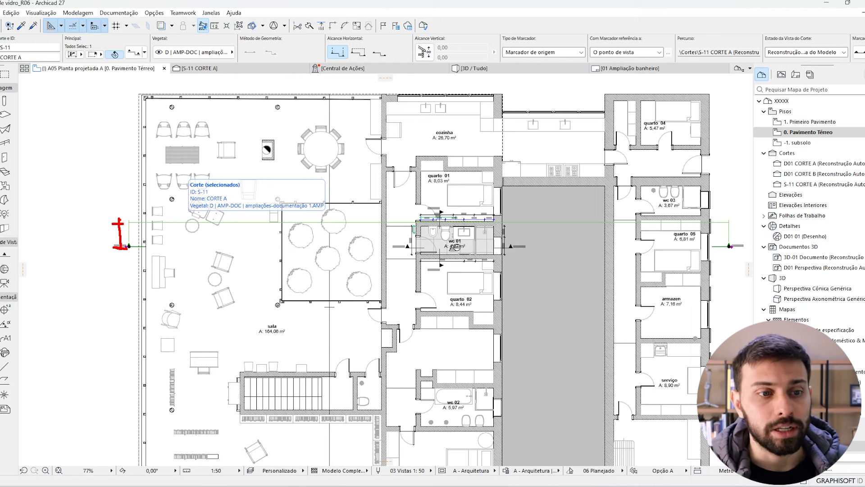
pyautogui.moveTo(118, 222)
pyautogui.mouseDown()
pyautogui.moveTo(118, 126)
pyautogui.moveTo(102, 119)
pyautogui.mouseUp()
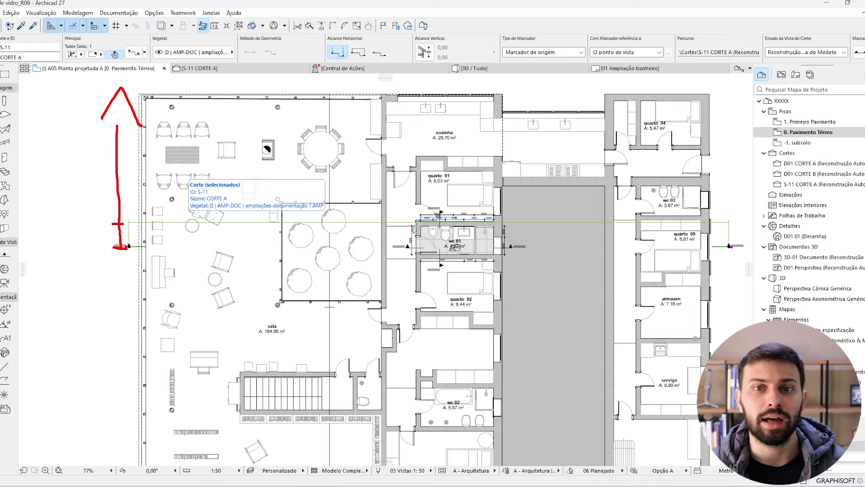
pyautogui.press('Escape')
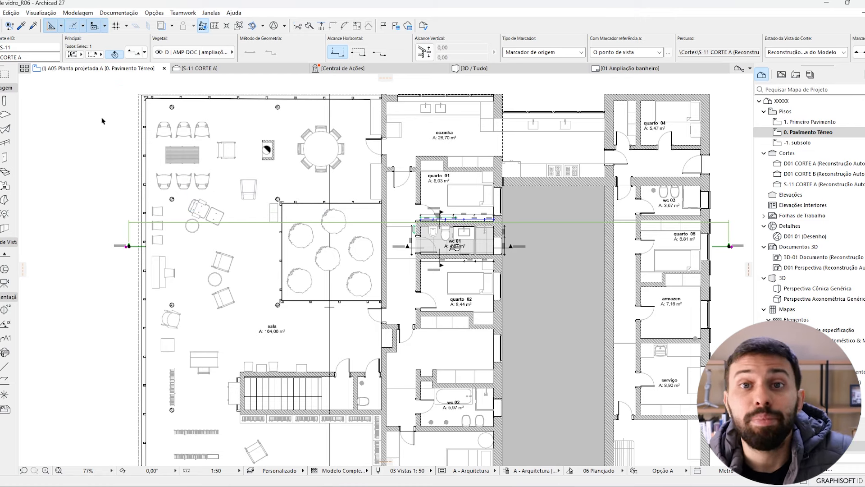
pyautogui.click(246, 222)
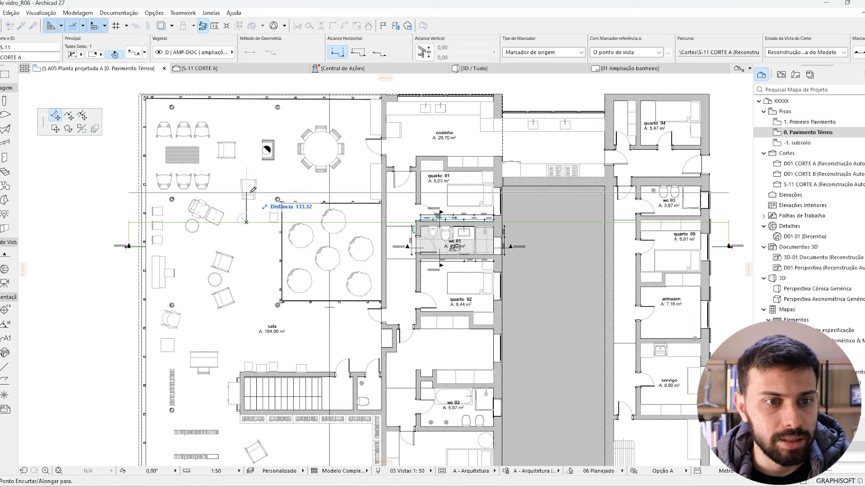
pyautogui.click(251, 193)
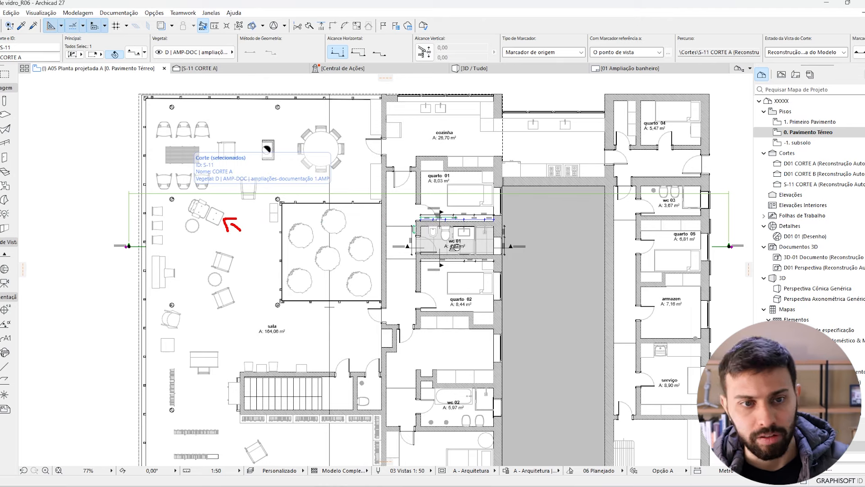
pyautogui.moveTo(122, 154); pyautogui.dragTo(154, 172)
pyautogui.moveTo(155, 172); pyautogui.dragTo(151, 154)
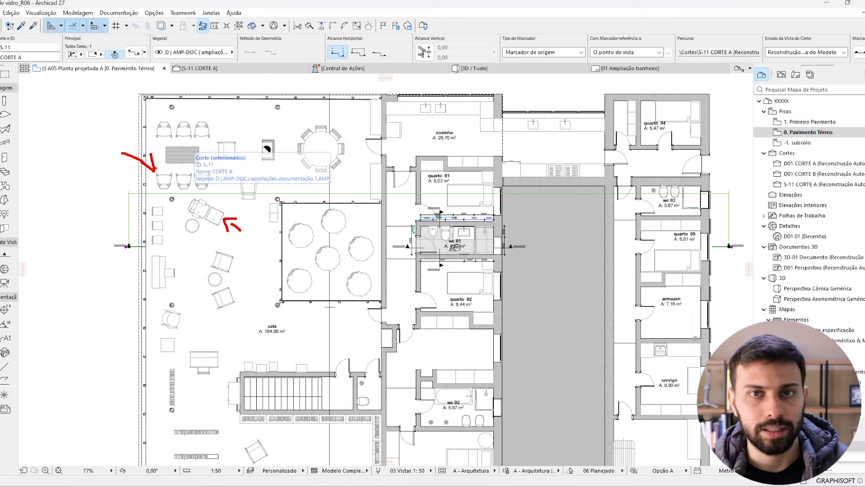
# - Return to the S-11 CORTE A section and compare the living room furniture before and beyond the distant plane
pyautogui.click(212, 68)
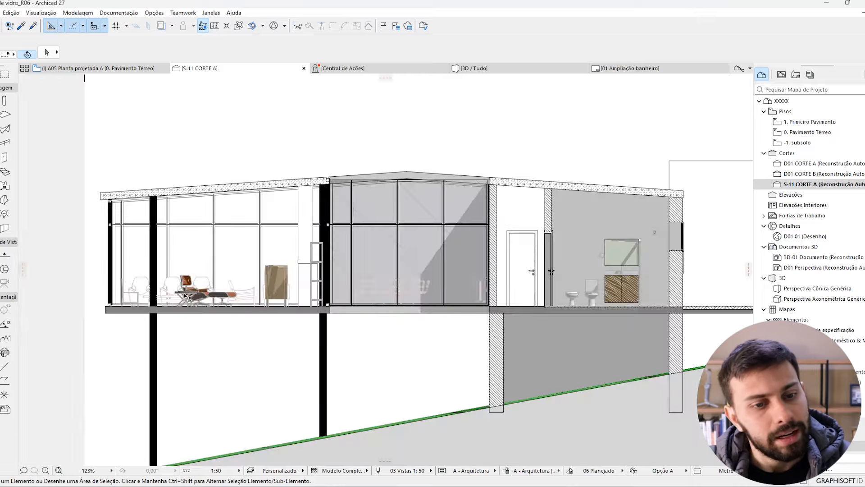
pyautogui.scroll(8, 255, 311)
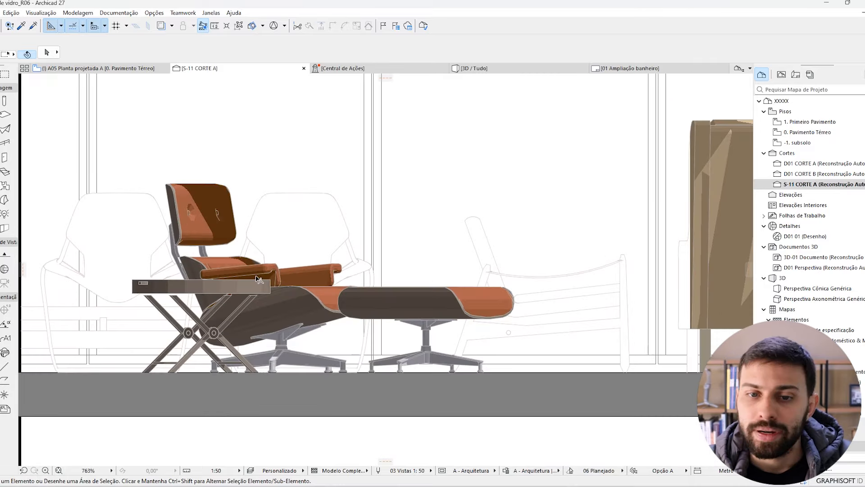
pyautogui.moveTo(270, 279); pyautogui.dragTo(517, 312, button='middle')
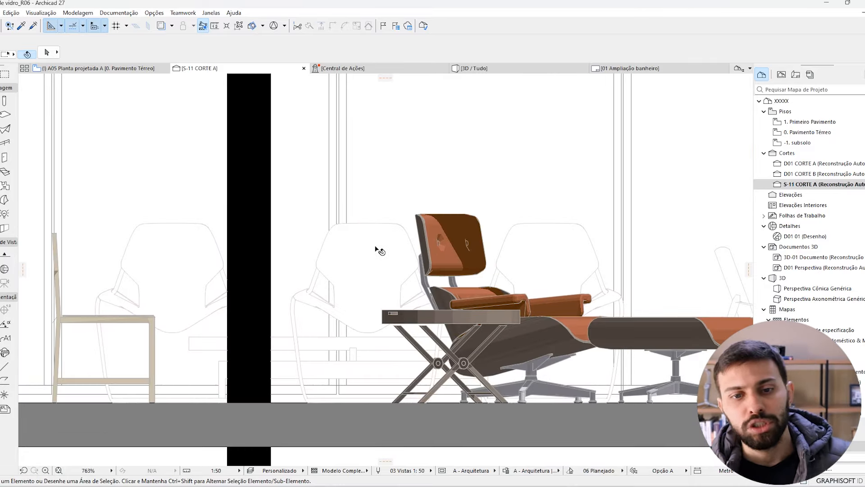
pyautogui.scroll(-3, 380, 251)
pyautogui.scroll(-1, 380, 251)
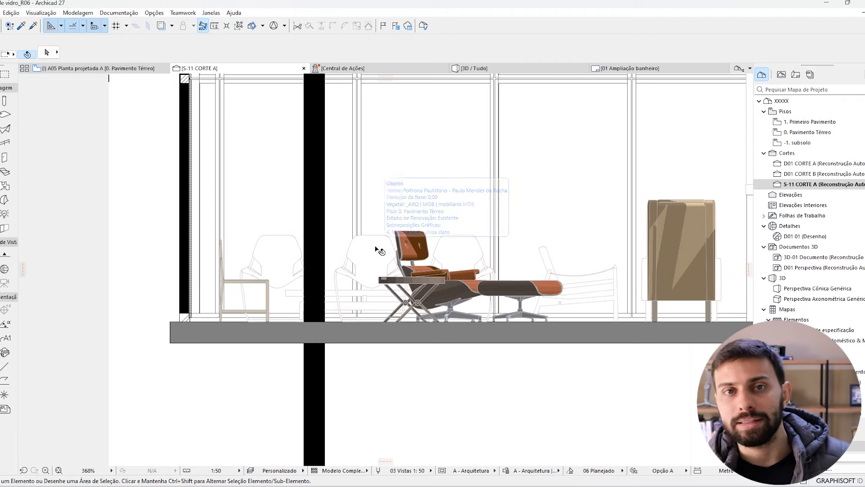
pyautogui.scroll(-3, 380, 251)
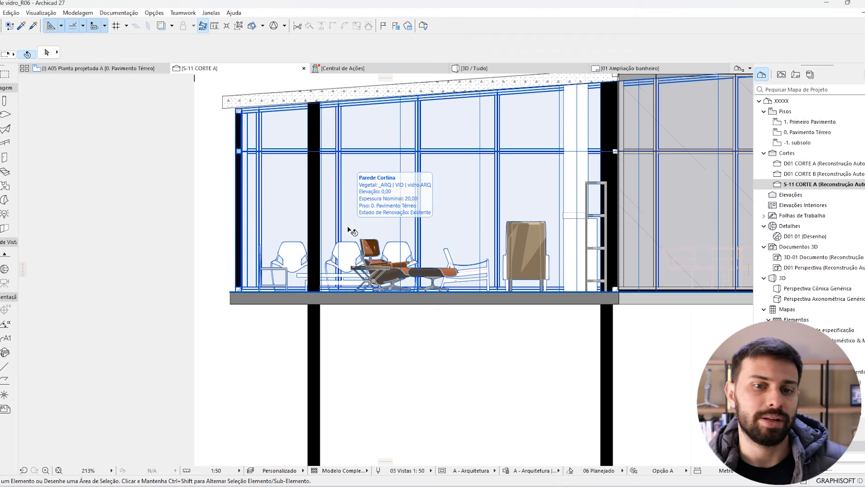
# - Set the S-11 CORTE A section's distant-plane Trama Em Vista to Superfície - Cor da Superfície, Sombreado and apply it
pyautogui.rightClick(258, 70)
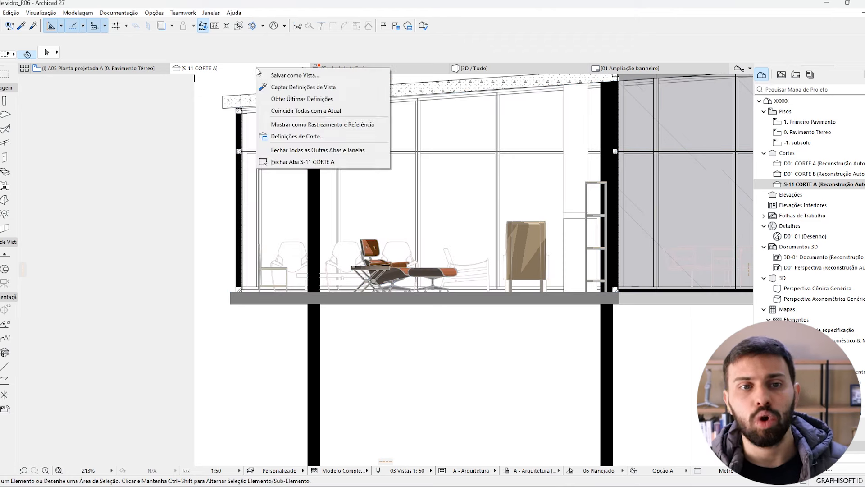
pyautogui.click(309, 136)
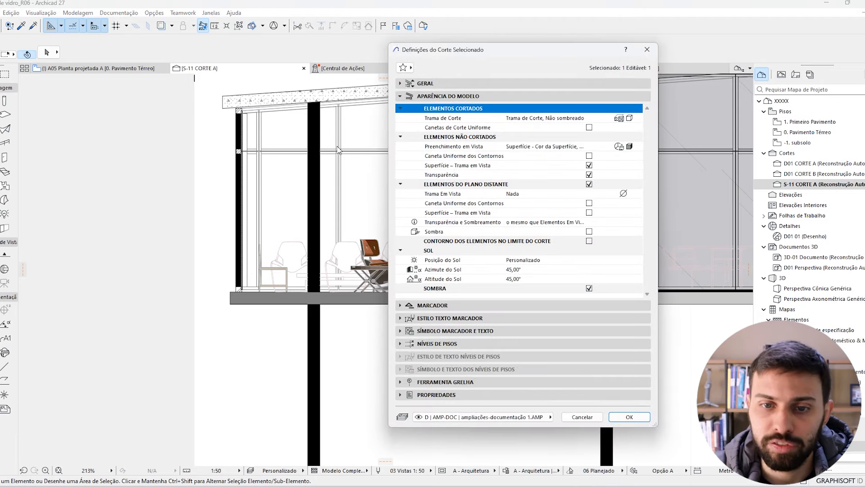
pyautogui.moveTo(399, 141)
pyautogui.mouseDown()
pyautogui.moveTo(422, 147)
pyautogui.moveTo(416, 137)
pyautogui.mouseUp()
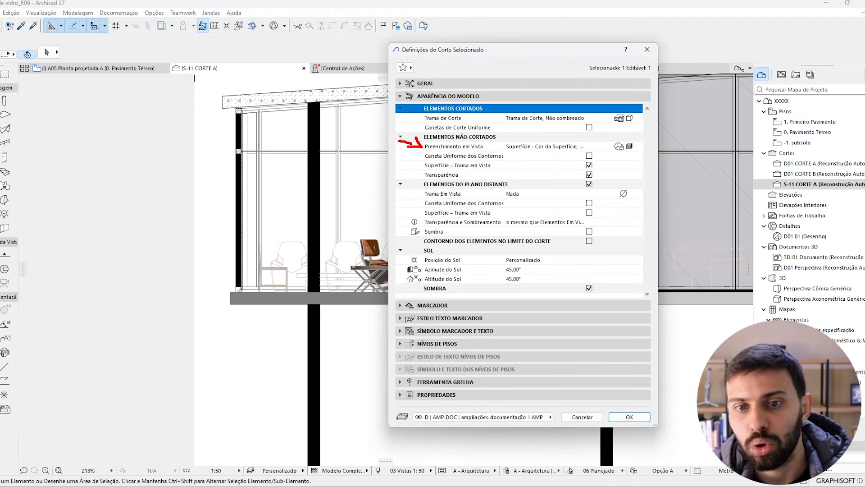
pyautogui.moveTo(411, 182); pyautogui.dragTo(423, 195)
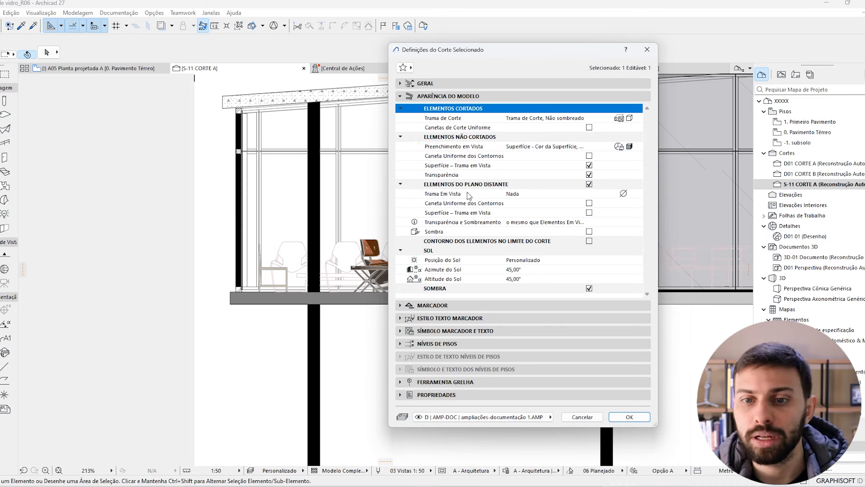
pyautogui.click(633, 193)
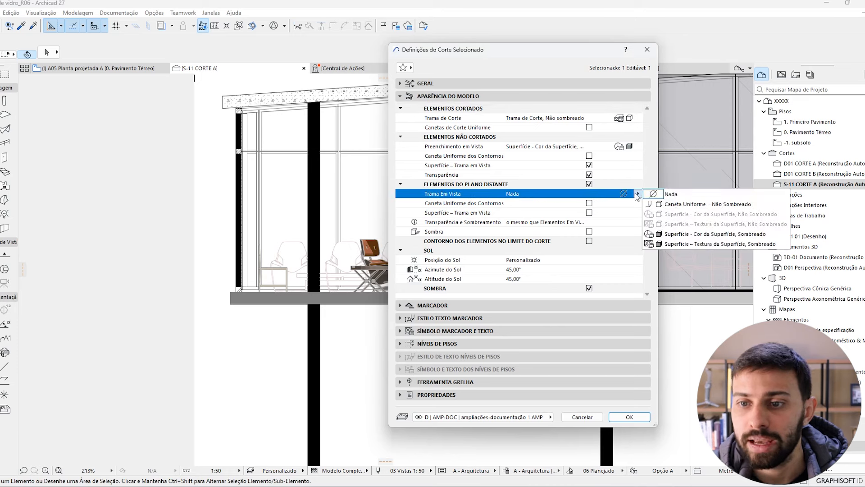
pyautogui.click(711, 235)
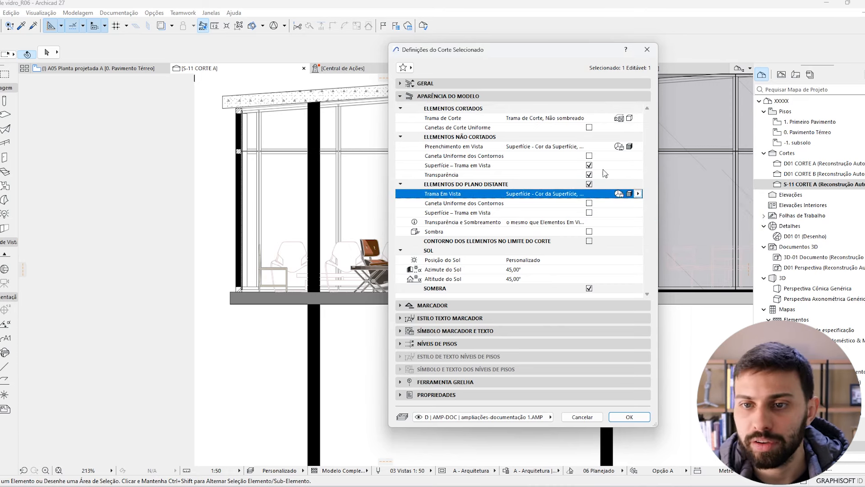
pyautogui.click(559, 213)
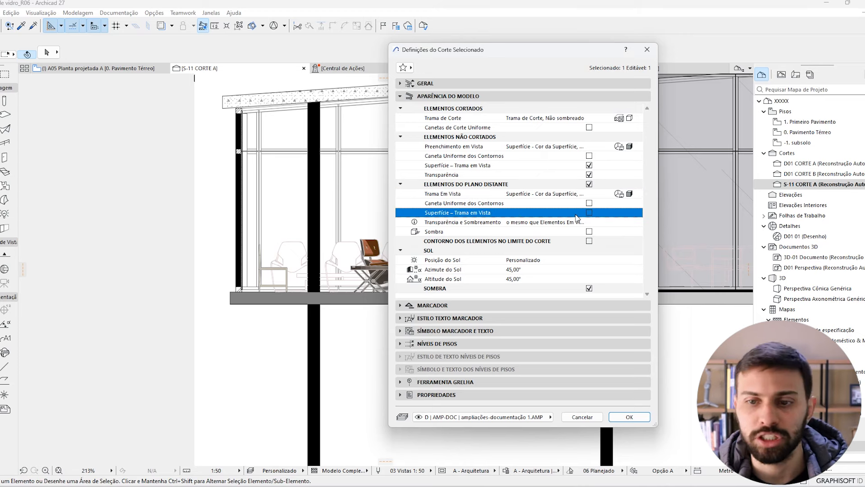
pyautogui.click(627, 418)
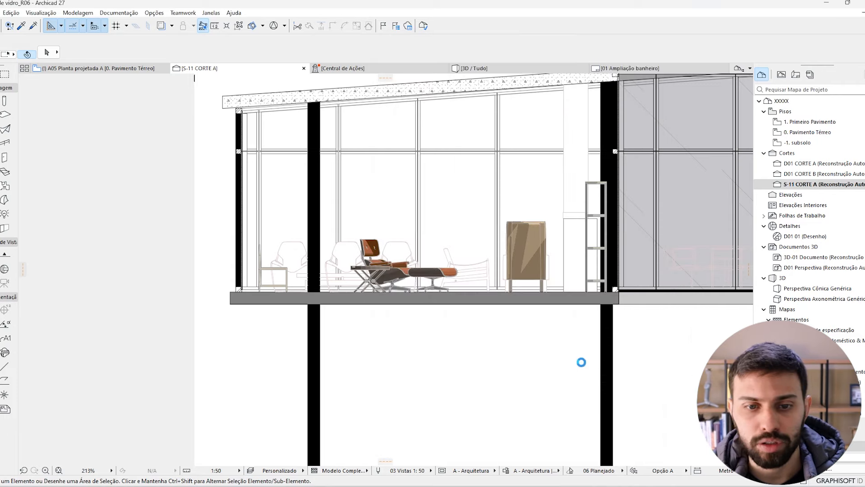
# - Compare the shading of the living room furniture before and beyond the distant plane in the S-11 CORTE A section
pyautogui.scroll(5, 350, 268)
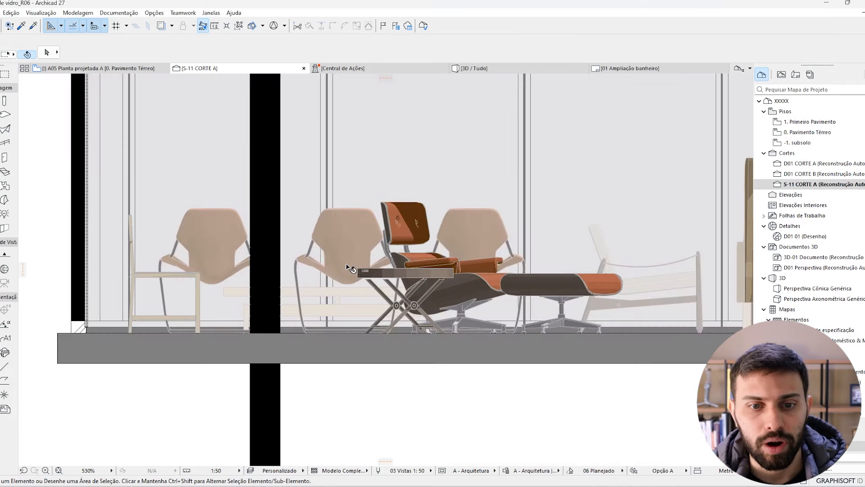
pyautogui.scroll(5, 351, 267)
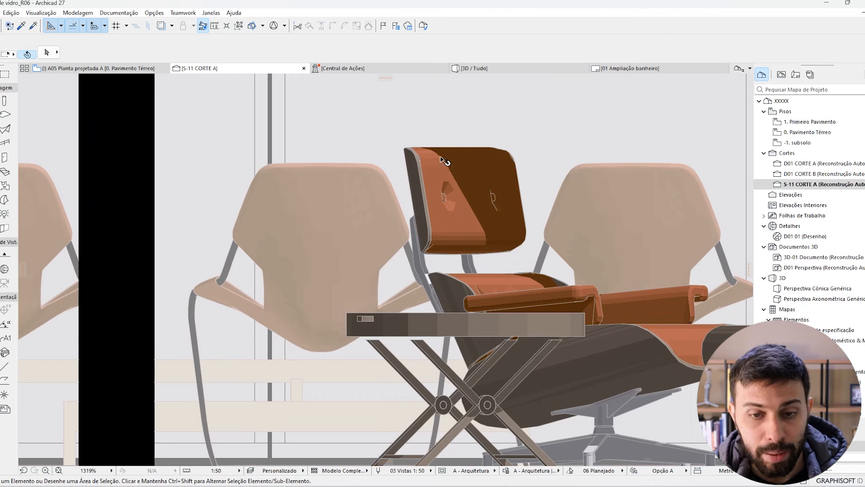
pyautogui.moveTo(397, 121)
pyautogui.mouseDown()
pyautogui.moveTo(366, 145)
pyautogui.moveTo(380, 152)
pyautogui.mouseUp()
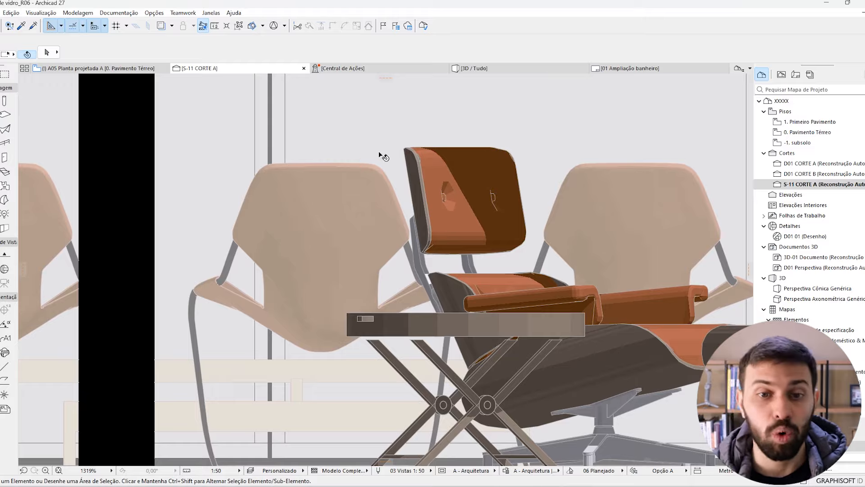
pyautogui.scroll(-10, 365, 257)
pyautogui.moveTo(332, 214)
pyautogui.mouseDown()
pyautogui.moveTo(335, 230)
pyautogui.moveTo(343, 230)
pyautogui.mouseUp()
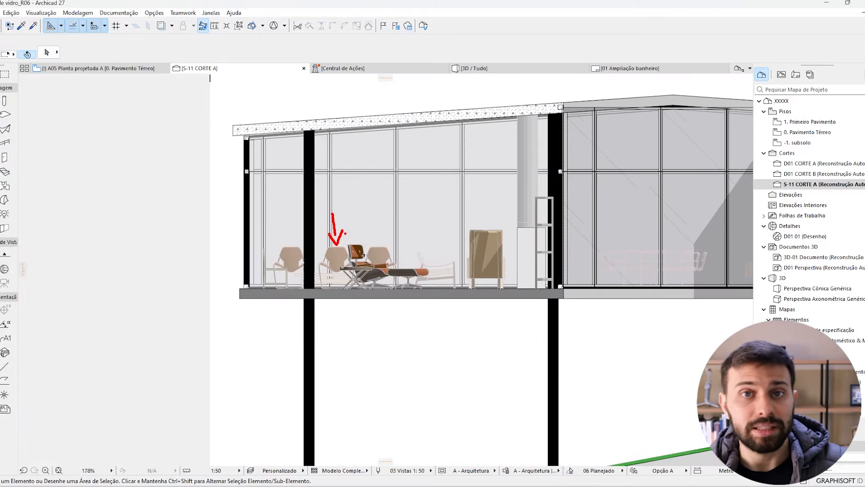
pyautogui.moveTo(437, 230); pyautogui.dragTo(450, 249)
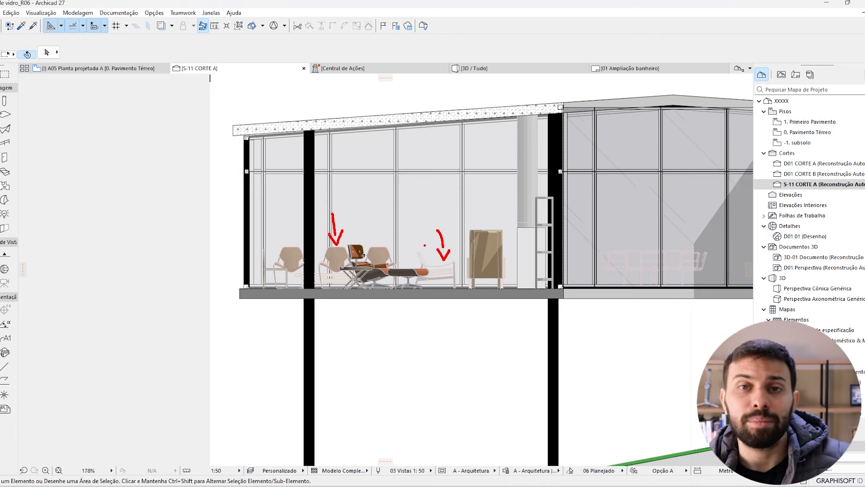
pyautogui.scroll(-5, 385, 283)
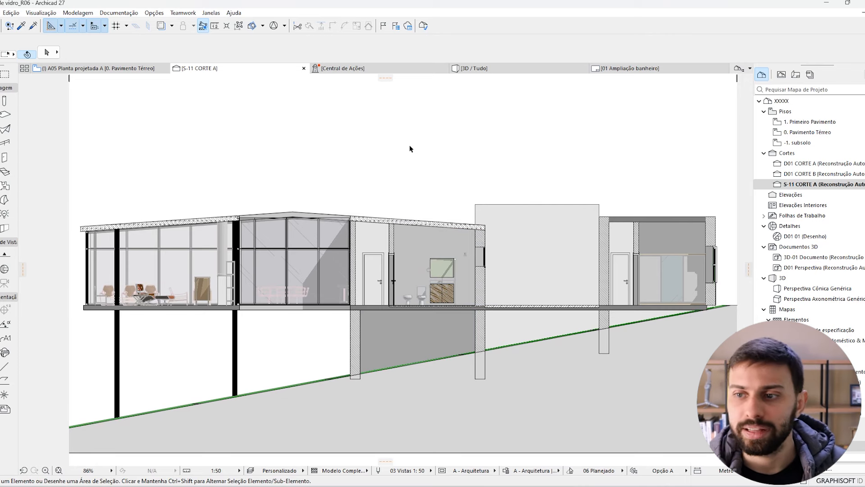
pyautogui.rightClick(249, 68)
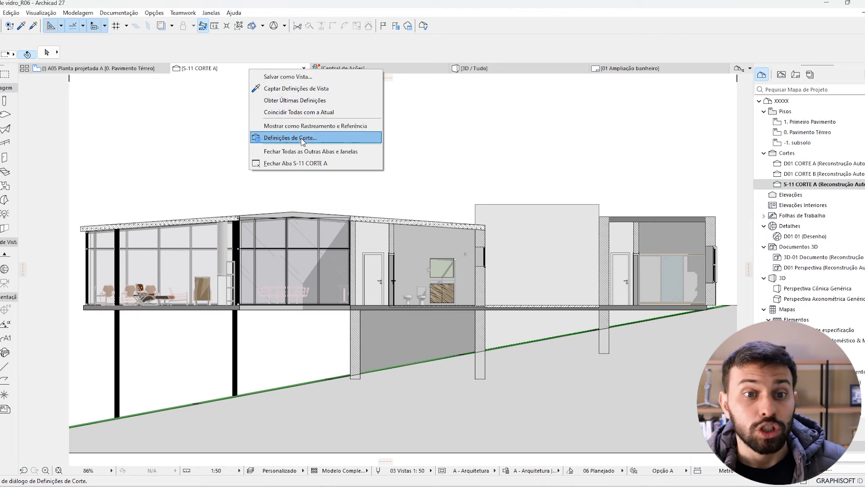
pyautogui.click(466, 145)
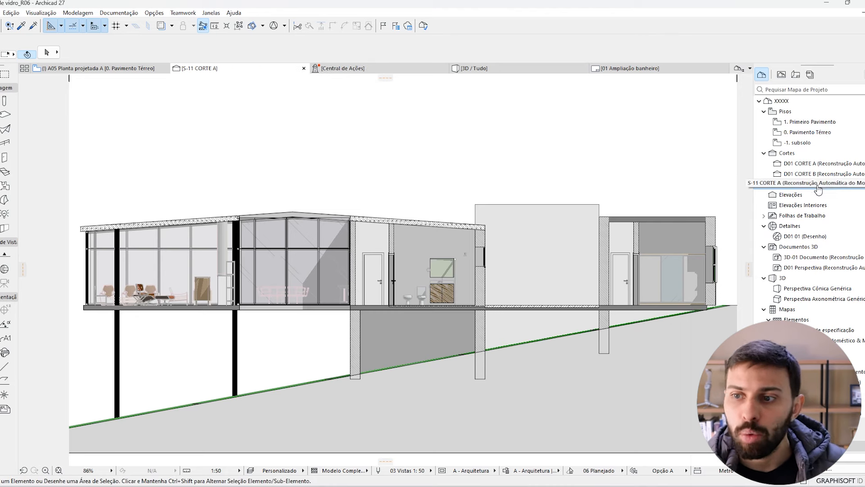
# - Review the A05 Planta projetada A view settings, including layer combination, scale, pen set and graphic override, without changing them
pyautogui.click(783, 75)
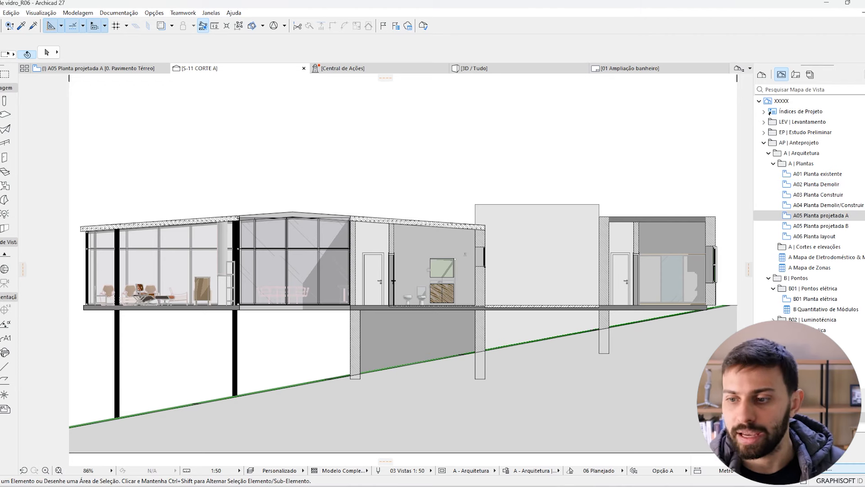
pyautogui.click(817, 469)
pyautogui.hotkey('ctrl', '2')
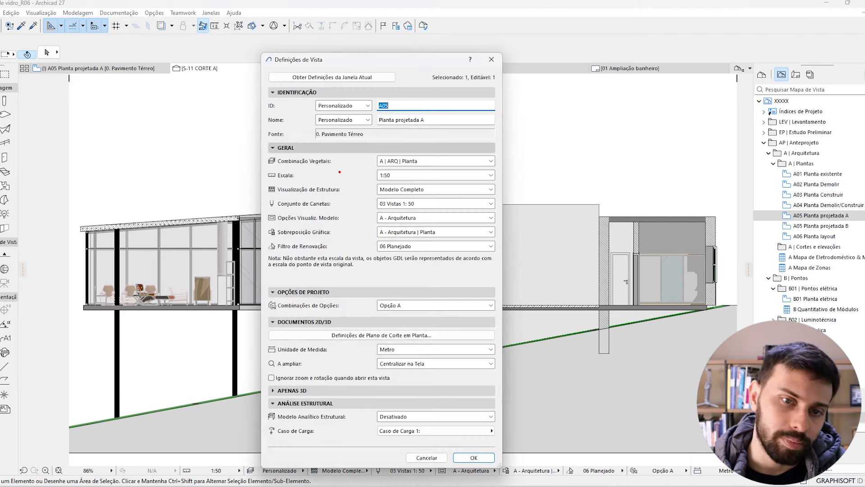
pyautogui.moveTo(339, 165)
pyautogui.mouseDown()
pyautogui.moveTo(329, 175)
pyautogui.moveTo(347, 204)
pyautogui.mouseUp()
pyautogui.moveTo(340, 233); pyautogui.dragTo(347, 235)
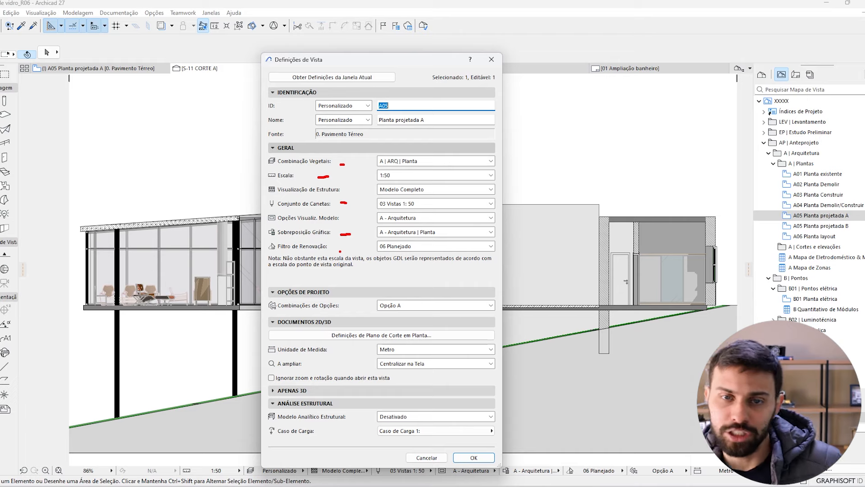
pyautogui.press('Escape')
pyautogui.press('Escape')
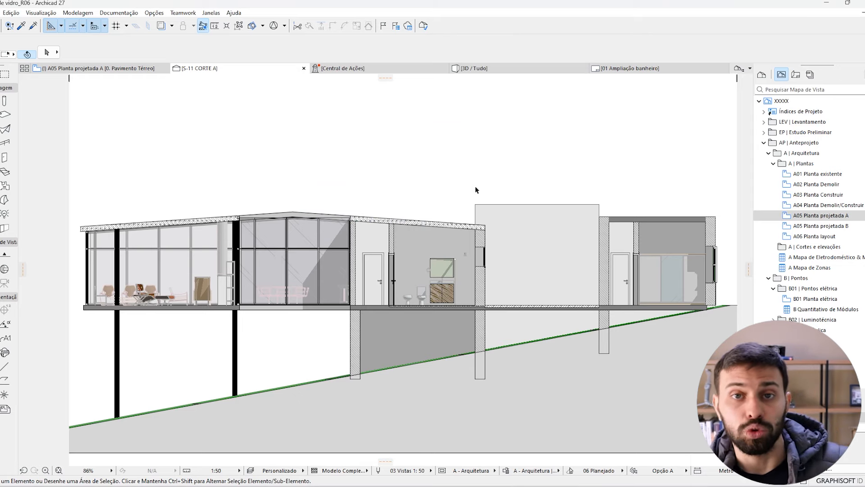
# - Duplicate the S-11 CORTE A section marker in place on the A05 Planta projetada A floor plan
pyautogui.click(138, 69)
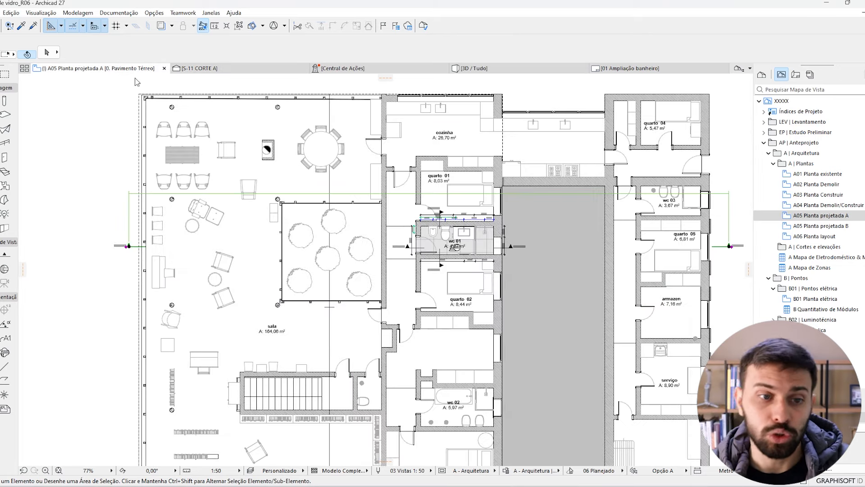
pyautogui.scroll(3, 134, 254)
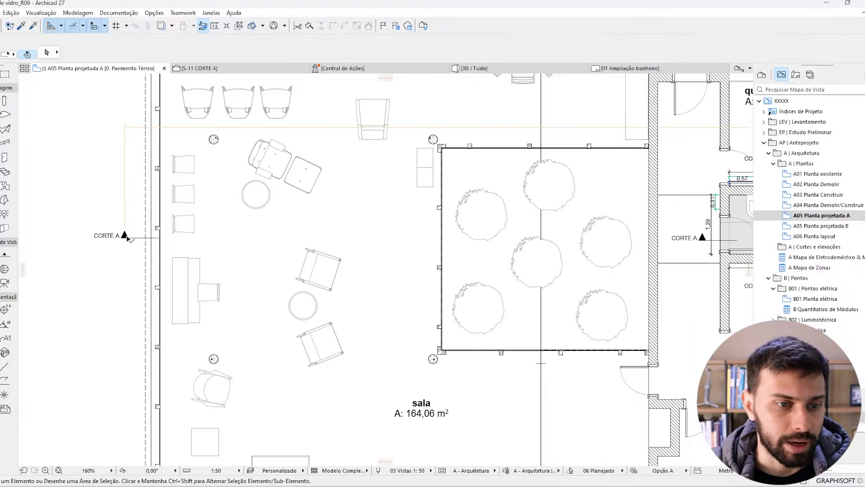
pyautogui.click(130, 251)
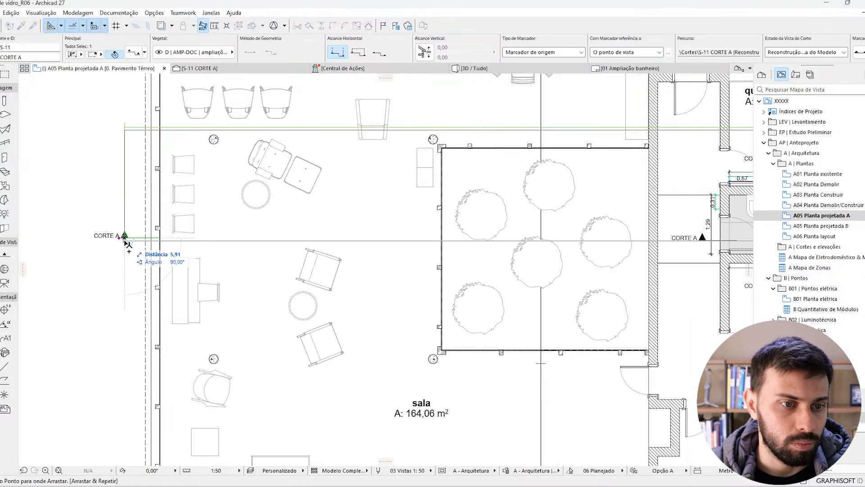
pyautogui.click(125, 236)
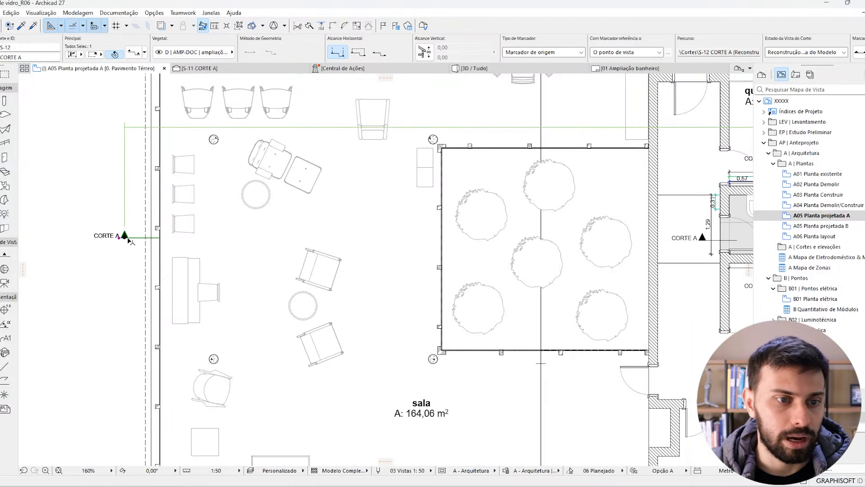
# - Open the duplicated S-12 CORTE A section from the project map
pyautogui.click(763, 75)
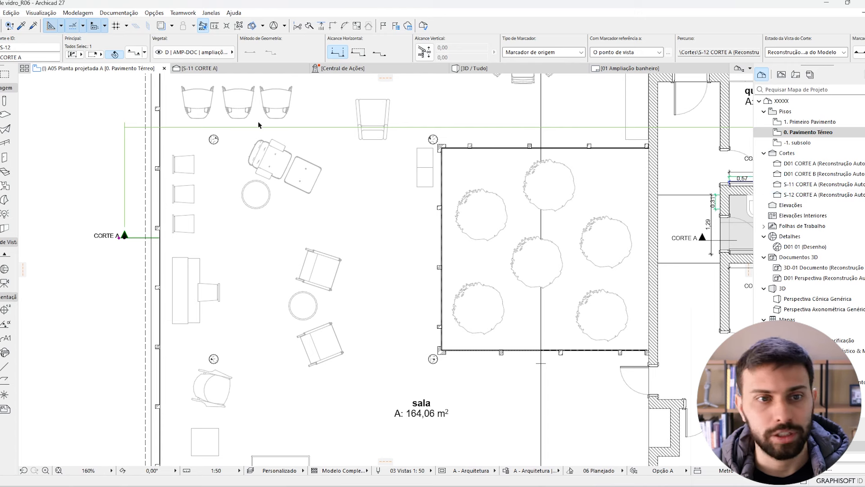
pyautogui.click(801, 194)
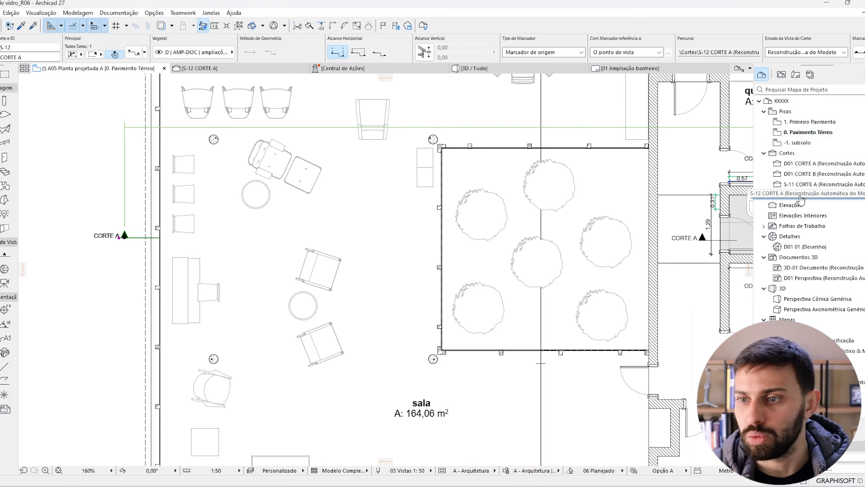
pyautogui.doubleClick(801, 199)
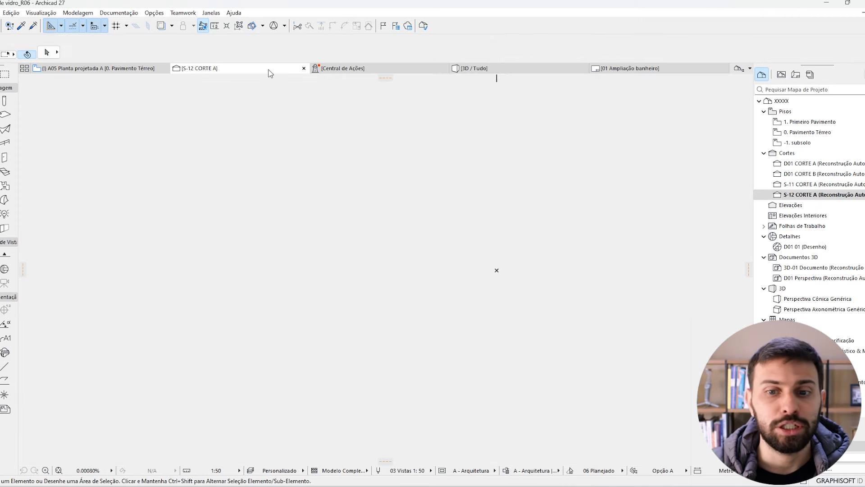
# - Set the S-12 section's uncut-element Preenchimento em Vista to Caneta Uniforme - Não Sombreado, turn off Elementos do Plano Distante and apply
pyautogui.rightClick(270, 70)
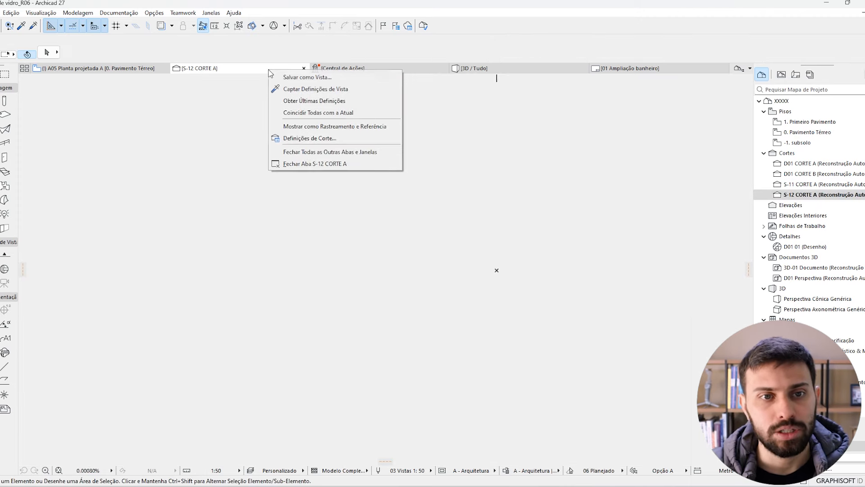
pyautogui.click(302, 138)
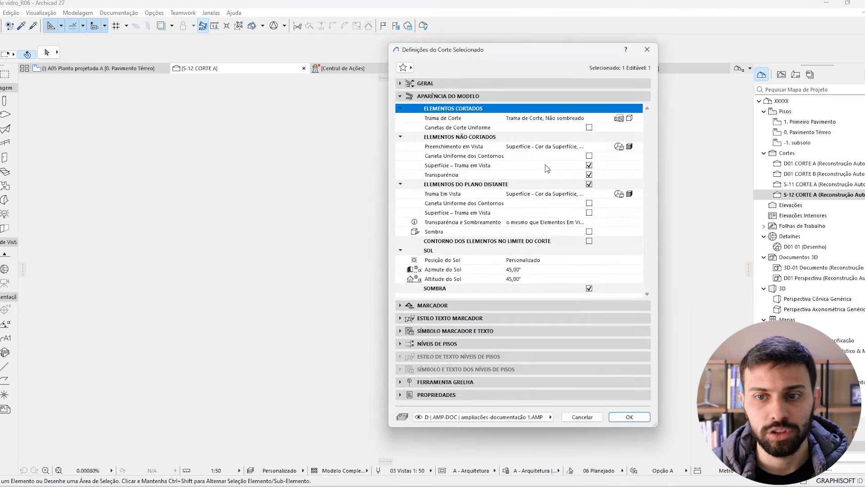
pyautogui.click(633, 146)
pyautogui.click(638, 146)
pyautogui.click(673, 158)
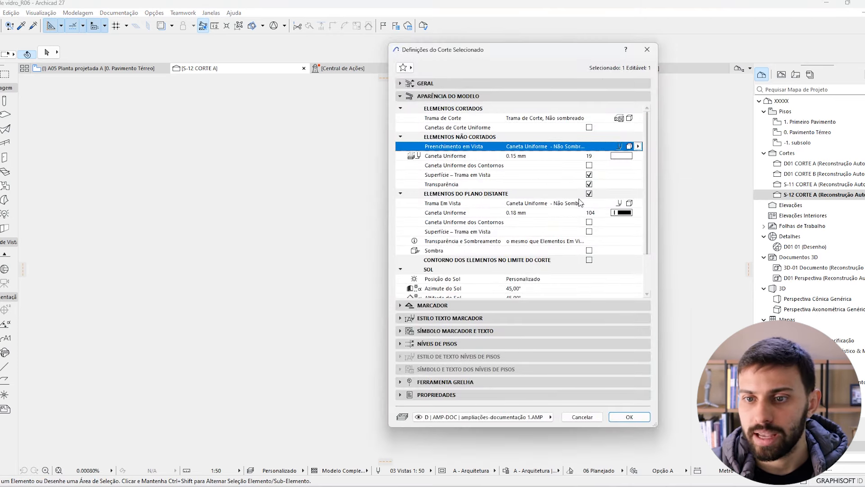
pyautogui.click(589, 193)
pyautogui.click(630, 417)
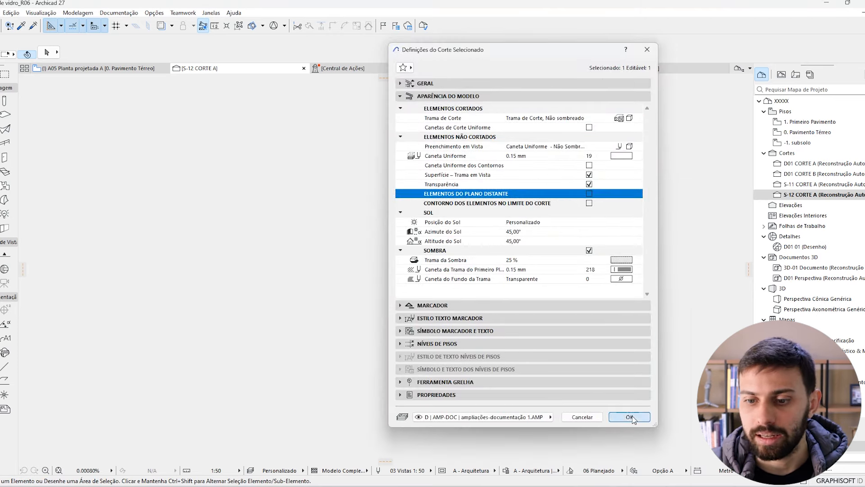